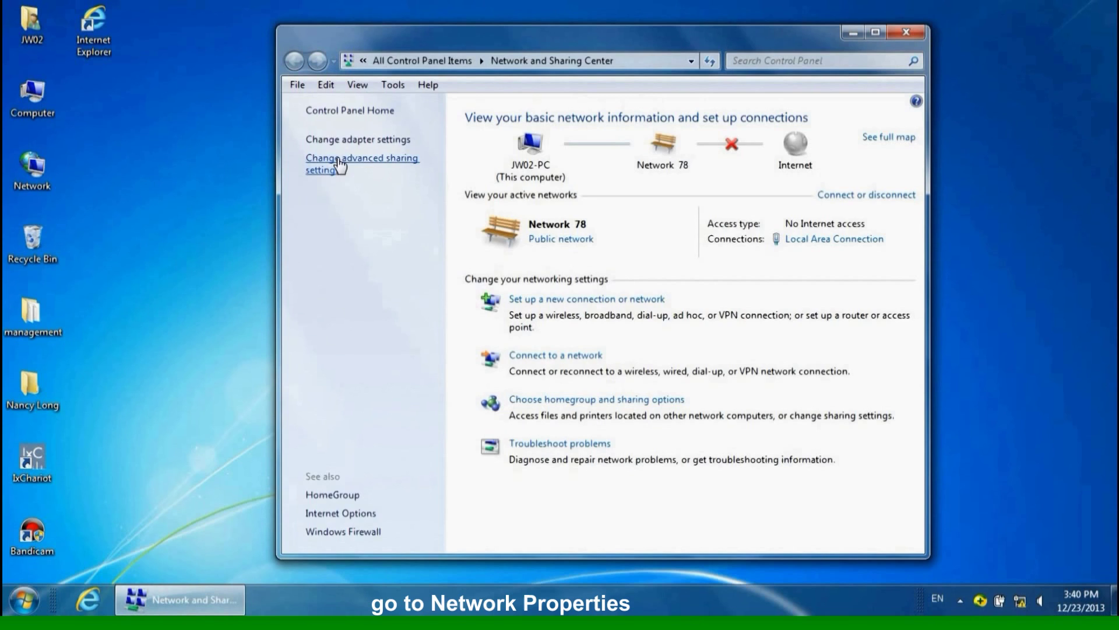
- Keep the Local Area Connection's IPv4 on automatic IP and DNS, and close its dialogs
click(353, 144)
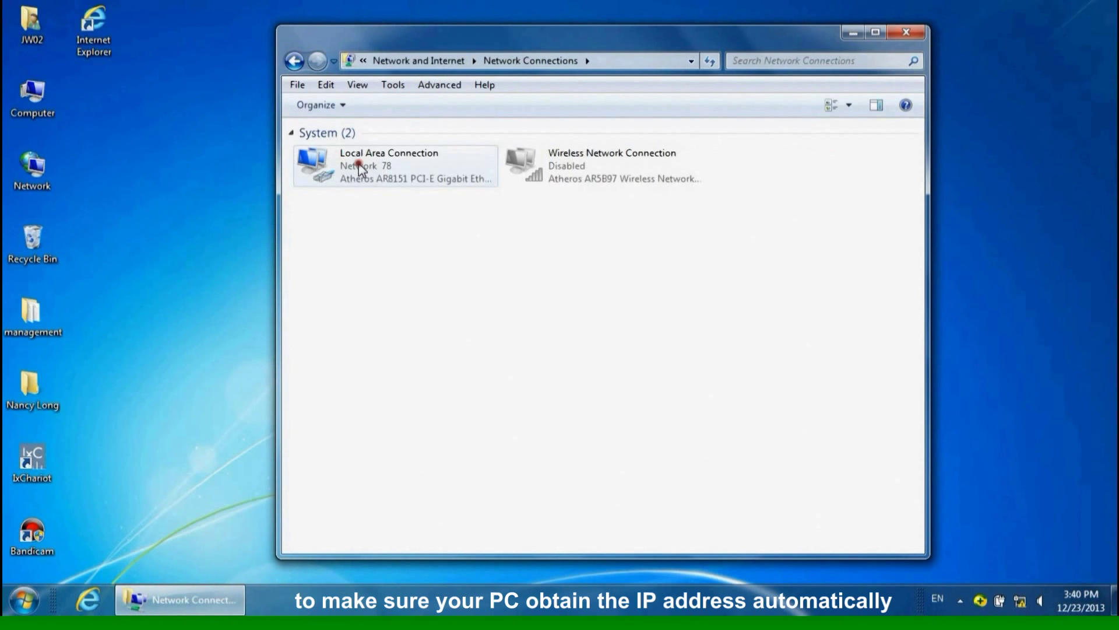
right_click(360, 169)
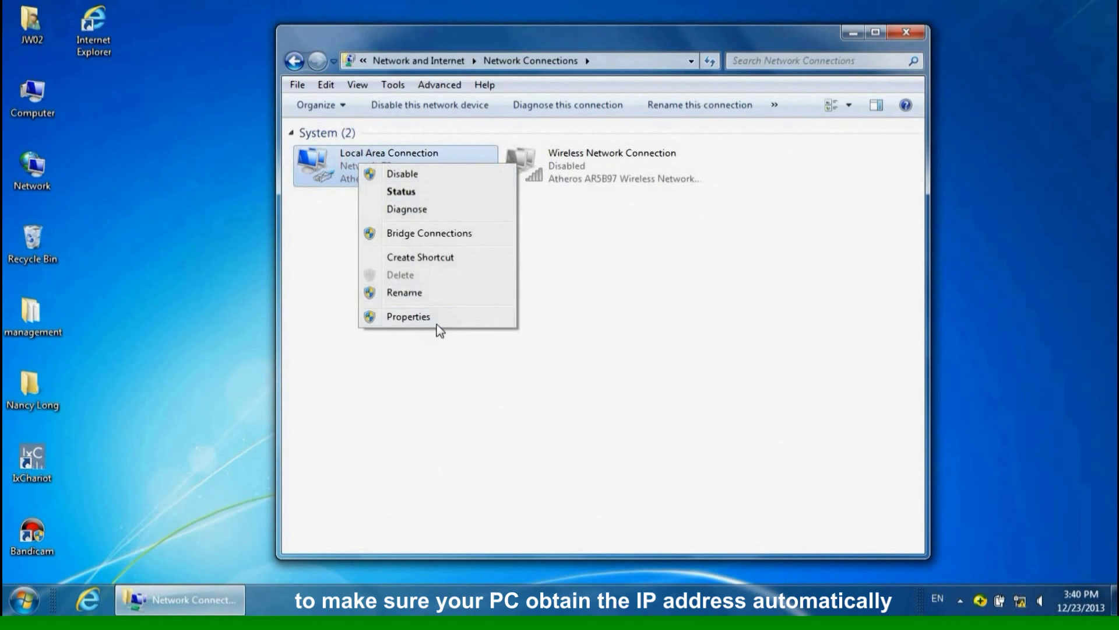
click(437, 323)
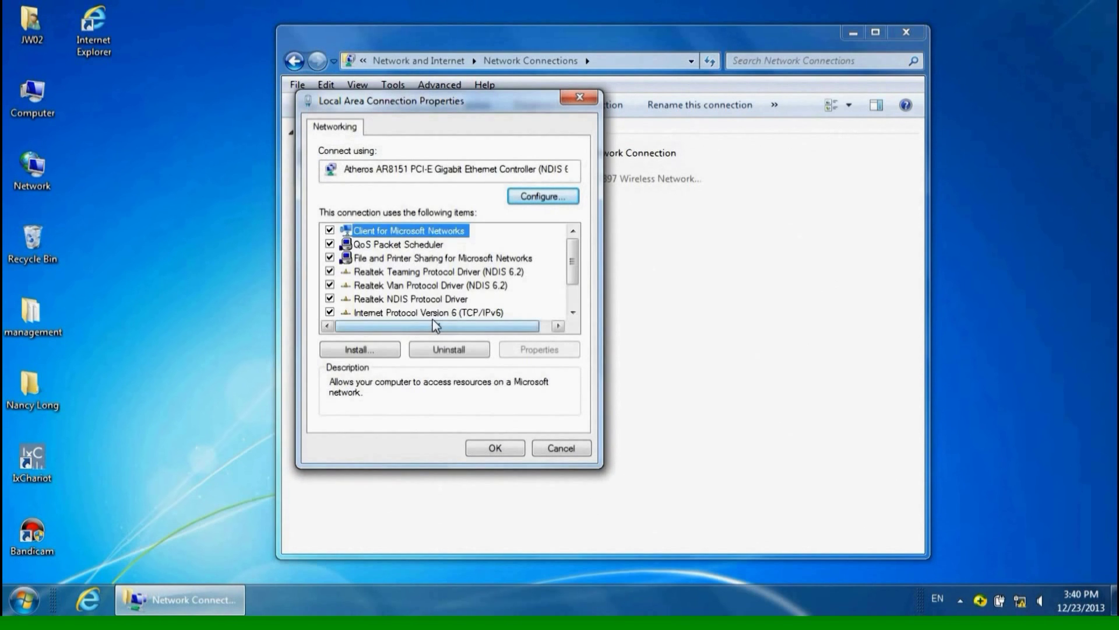
scroll(430, 290, down, 1)
double_click(428, 286)
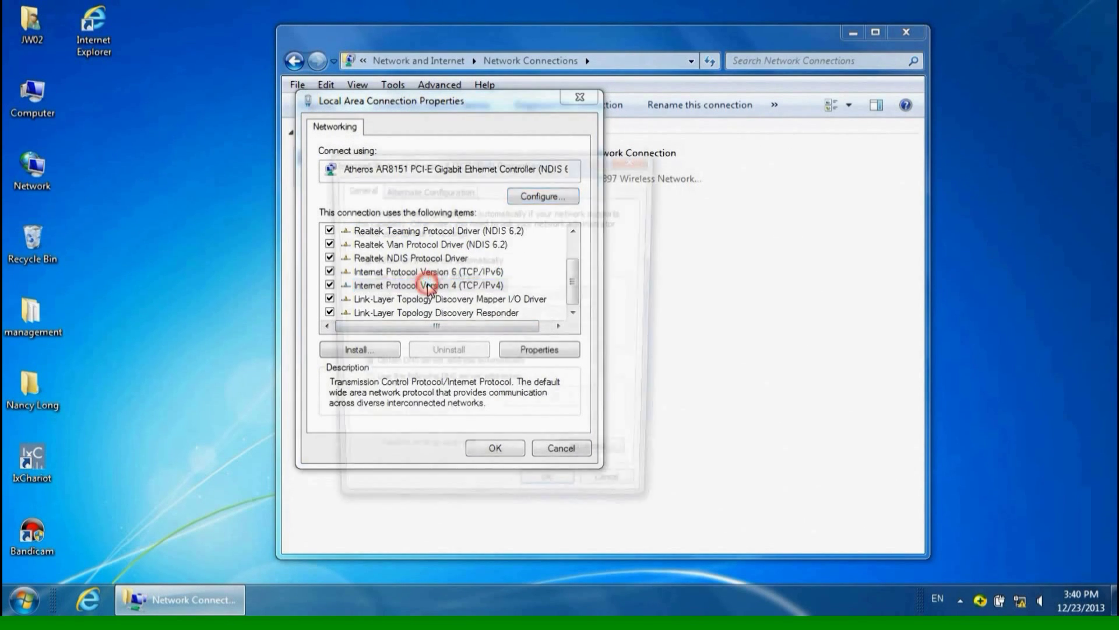
click(358, 260)
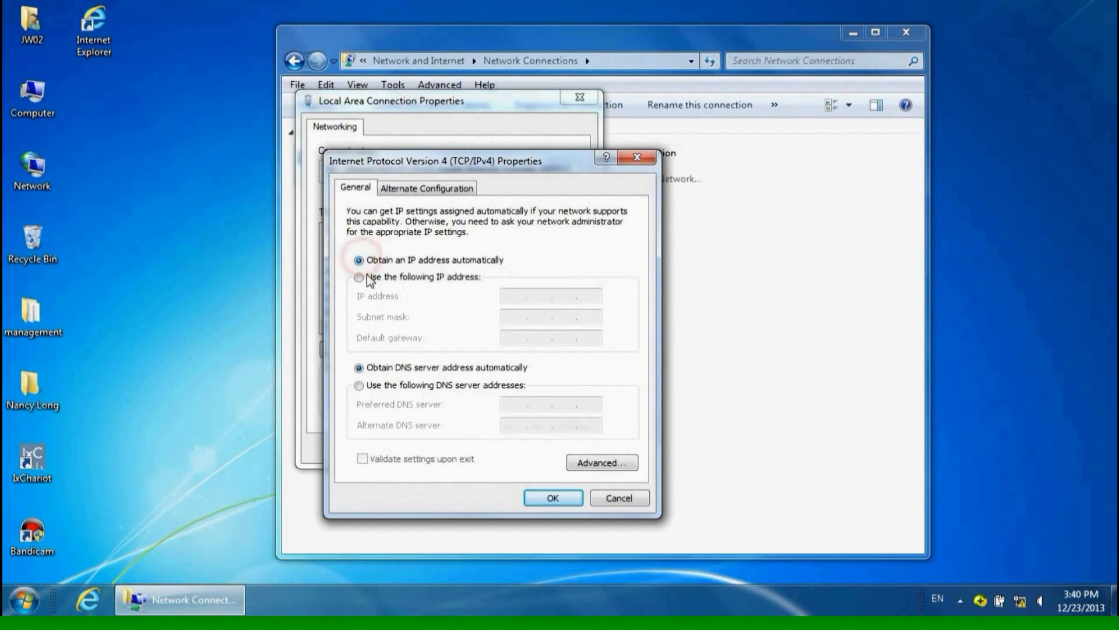
click(359, 367)
click(535, 499)
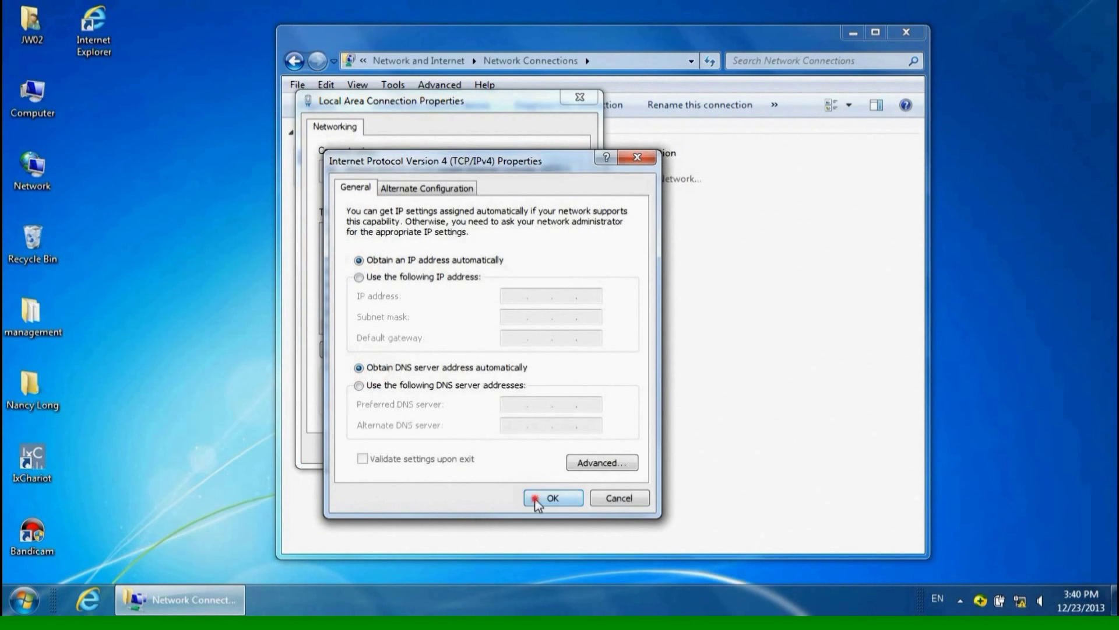
click(495, 449)
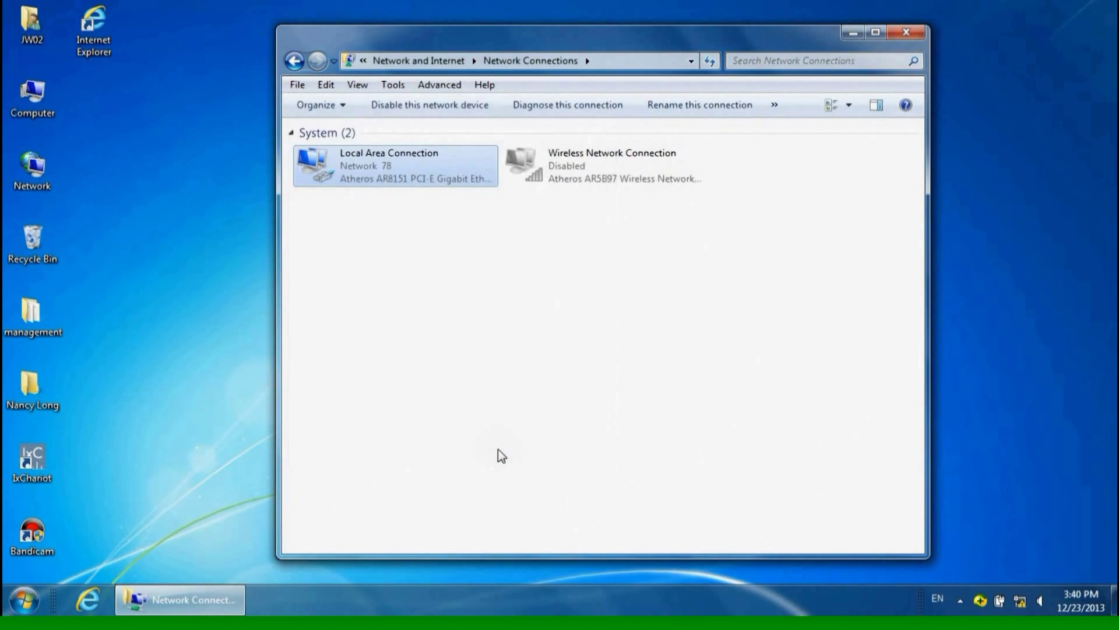
- Open Internet Explorer and load the router address 192.168.1.1
click(851, 34)
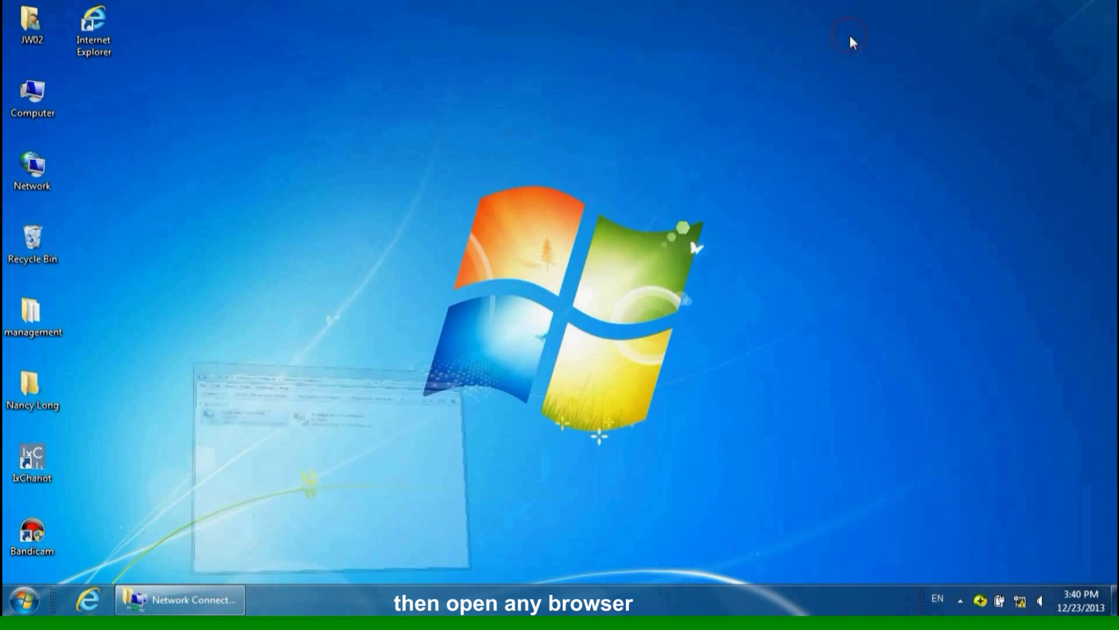
click(86, 602)
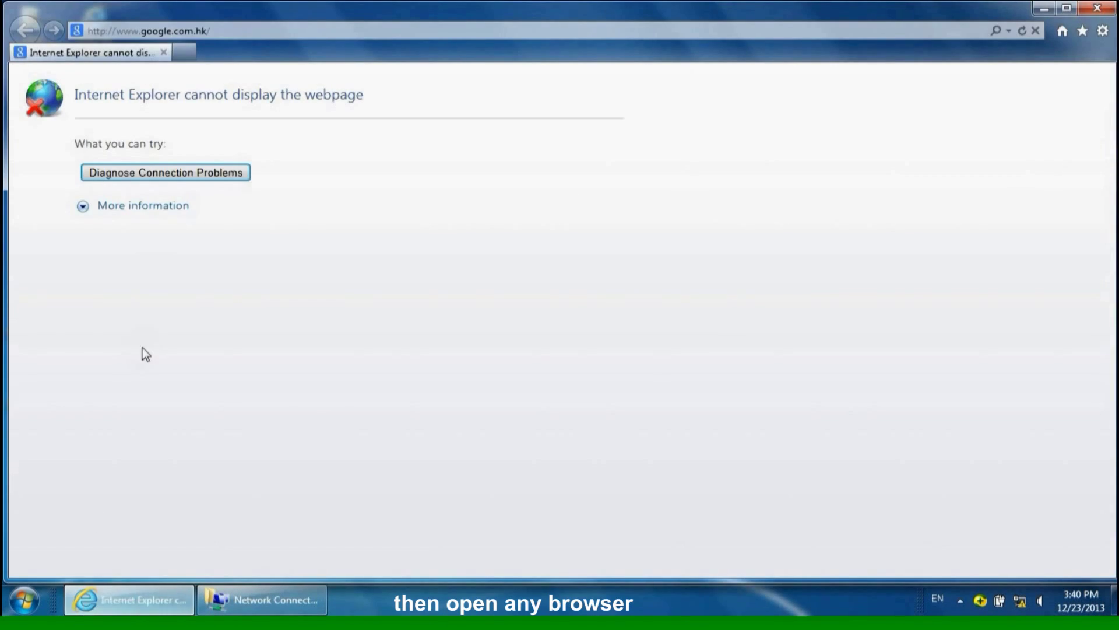
click(219, 32)
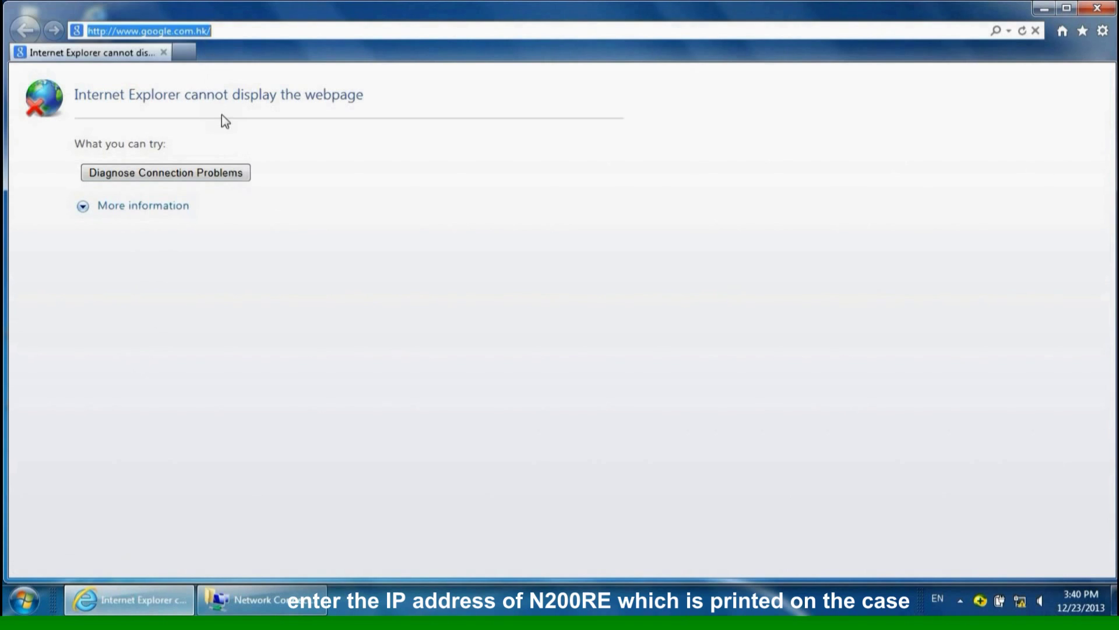
text(192.)
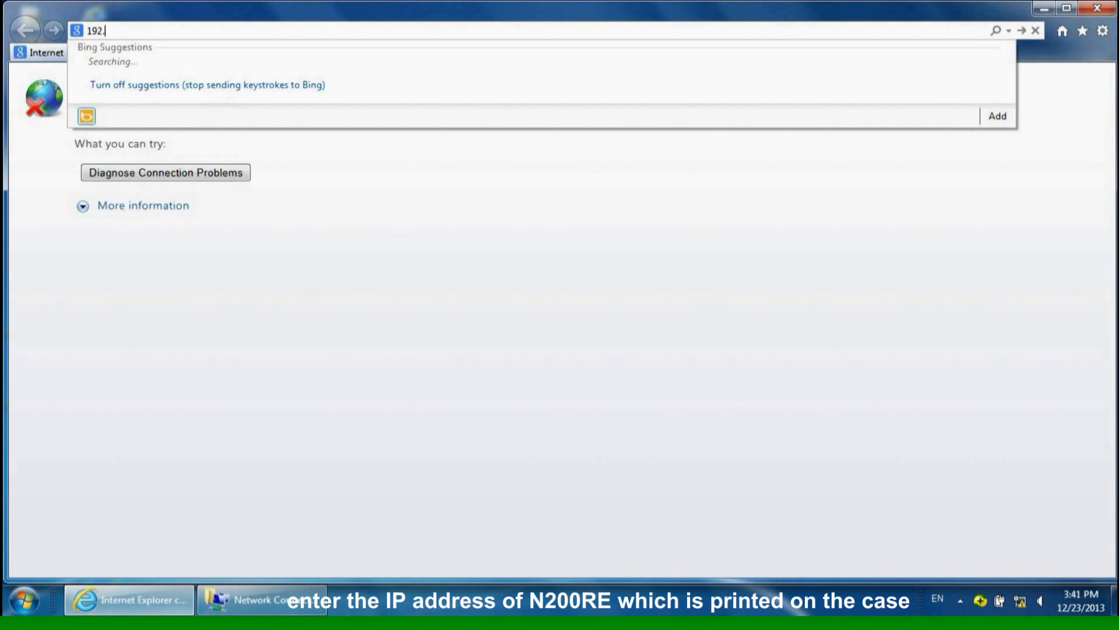
text(168.1.1)
key(Return)
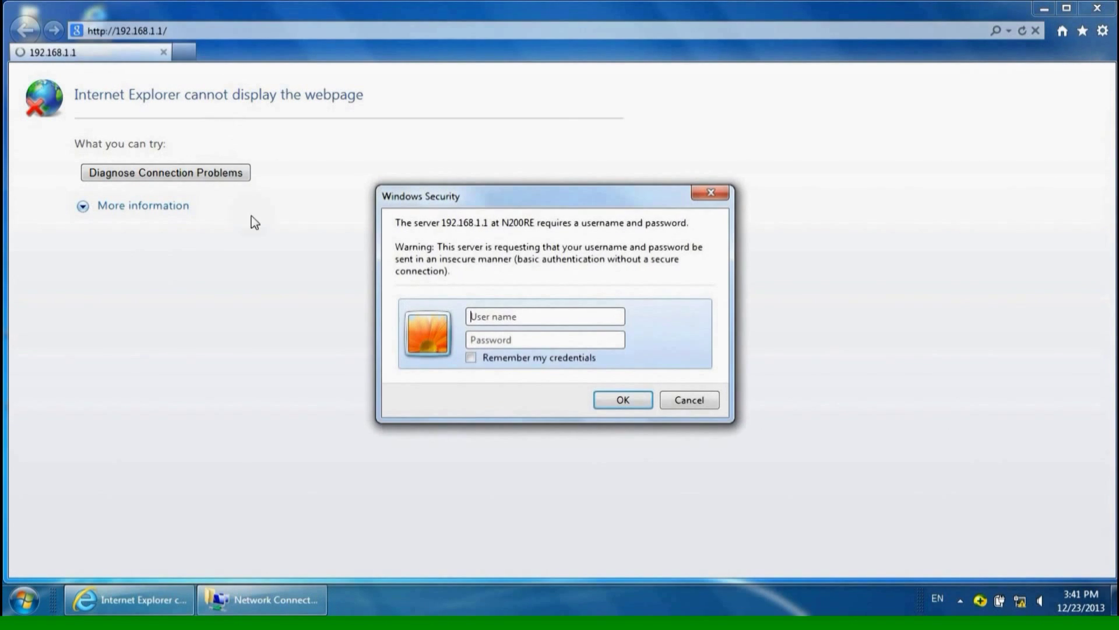
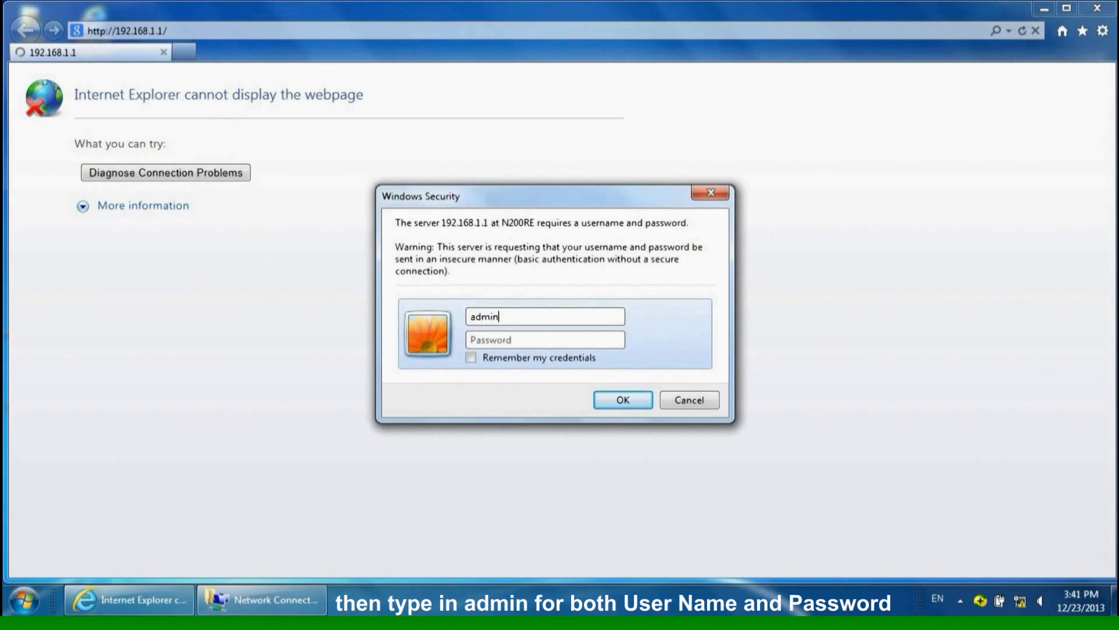
- Sign in to the router with the admin username and its password
key(Tab)
key(Return)
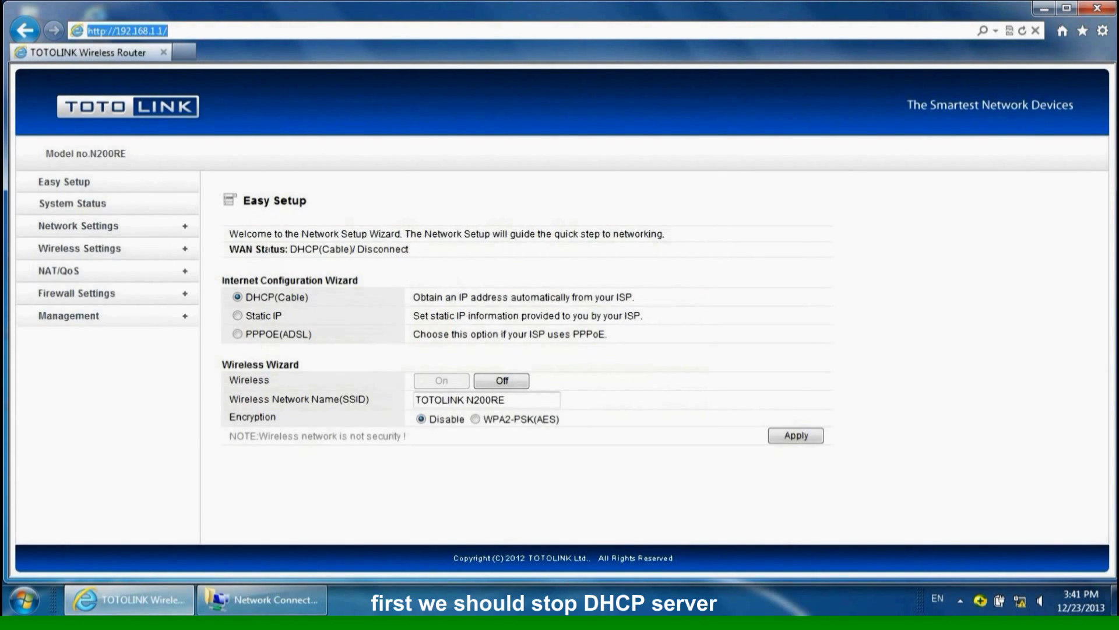
- Disable the DHCP server on the LAN/DHCP Server page and apply
click(147, 228)
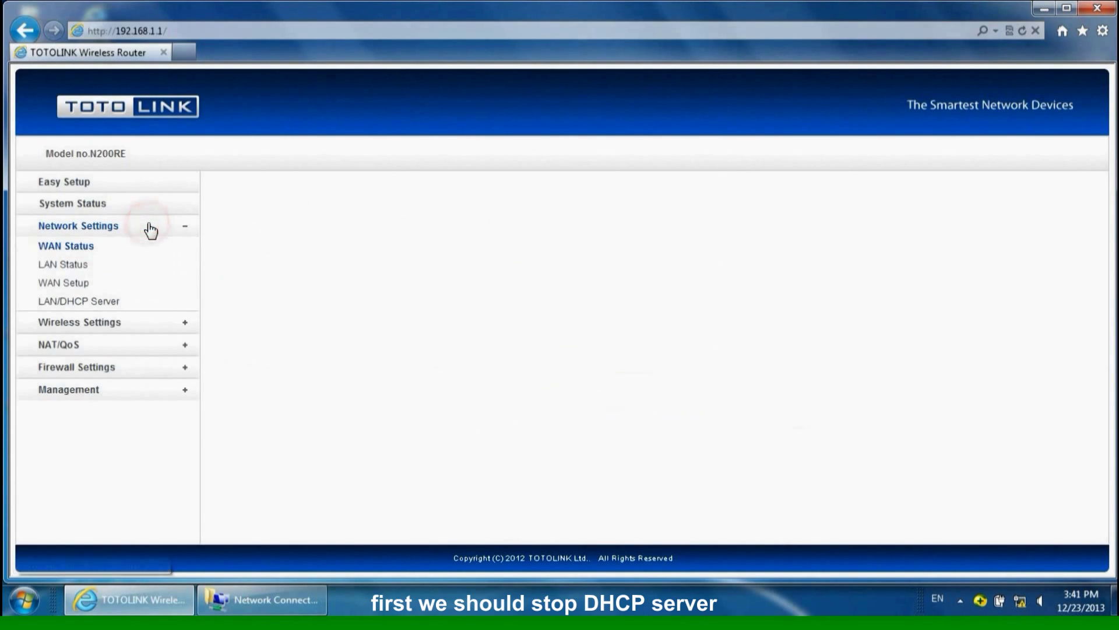
click(105, 300)
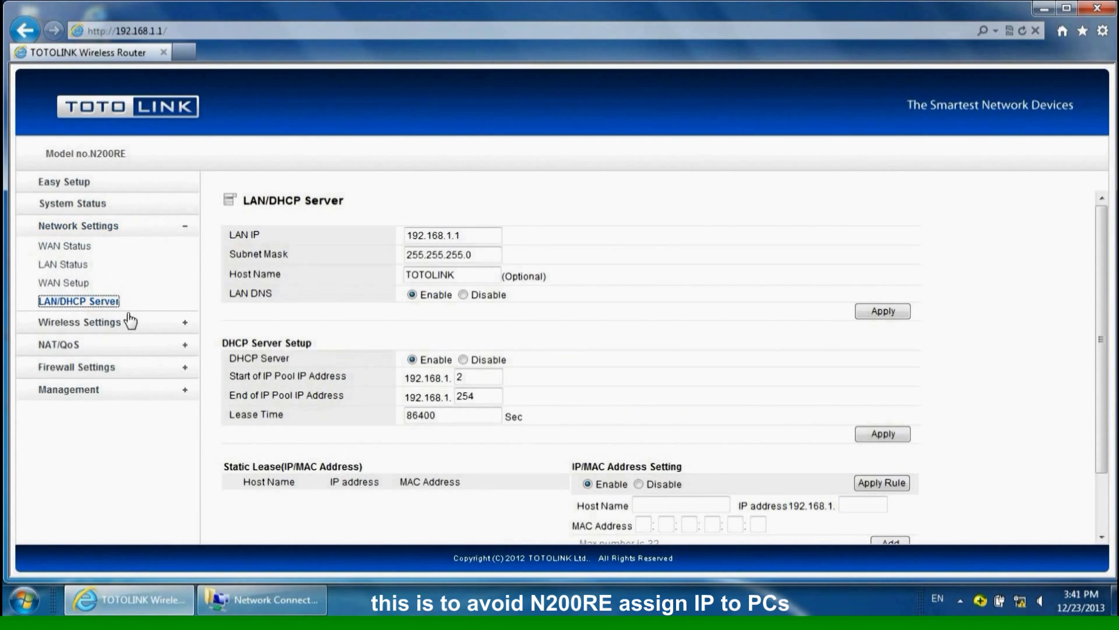
scroll(641, 382, down, 1)
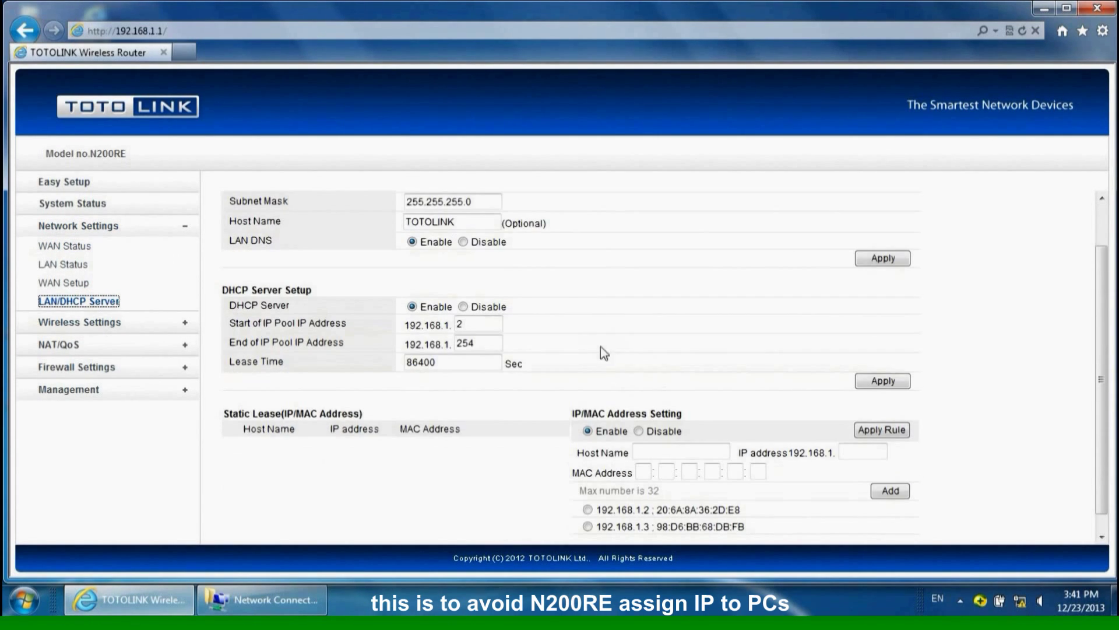
click(463, 307)
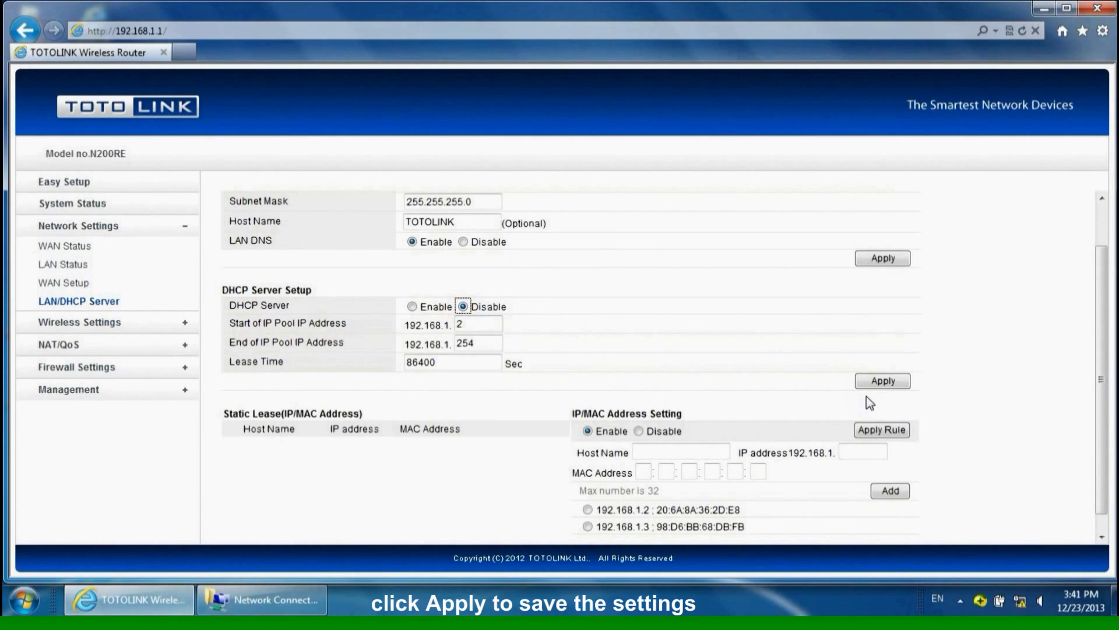
click(883, 381)
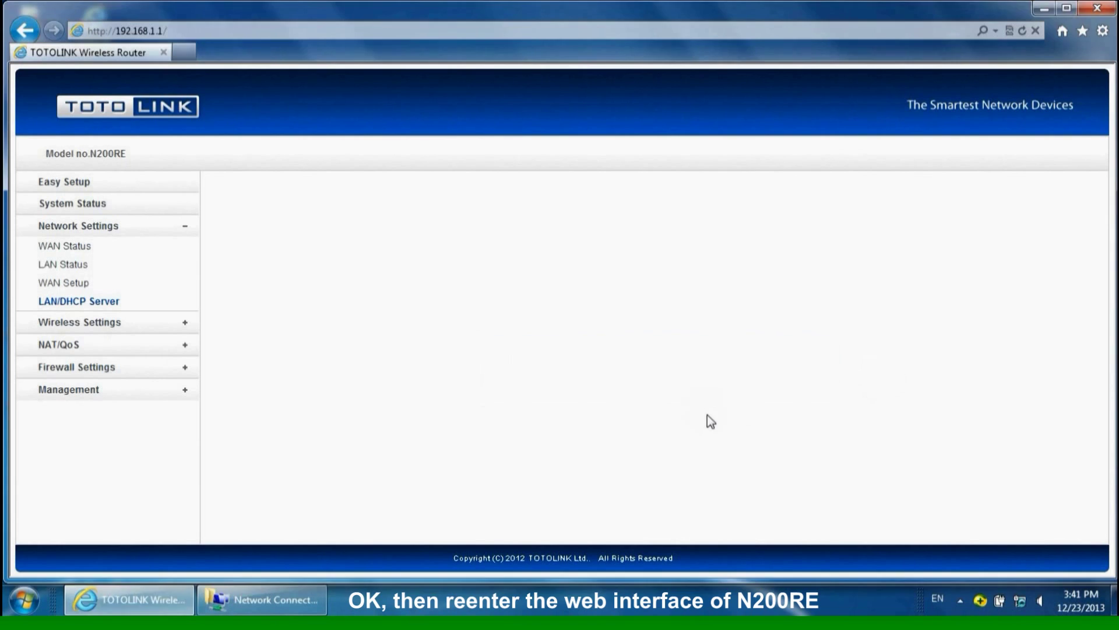
- Log back in to the router with the admin password
click(500, 339)
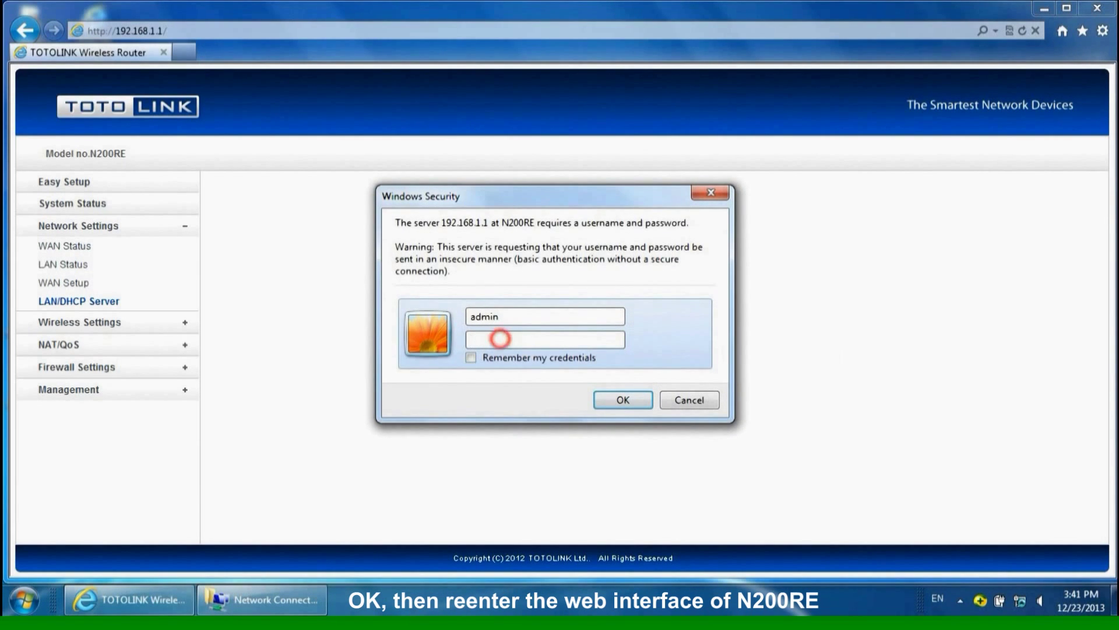
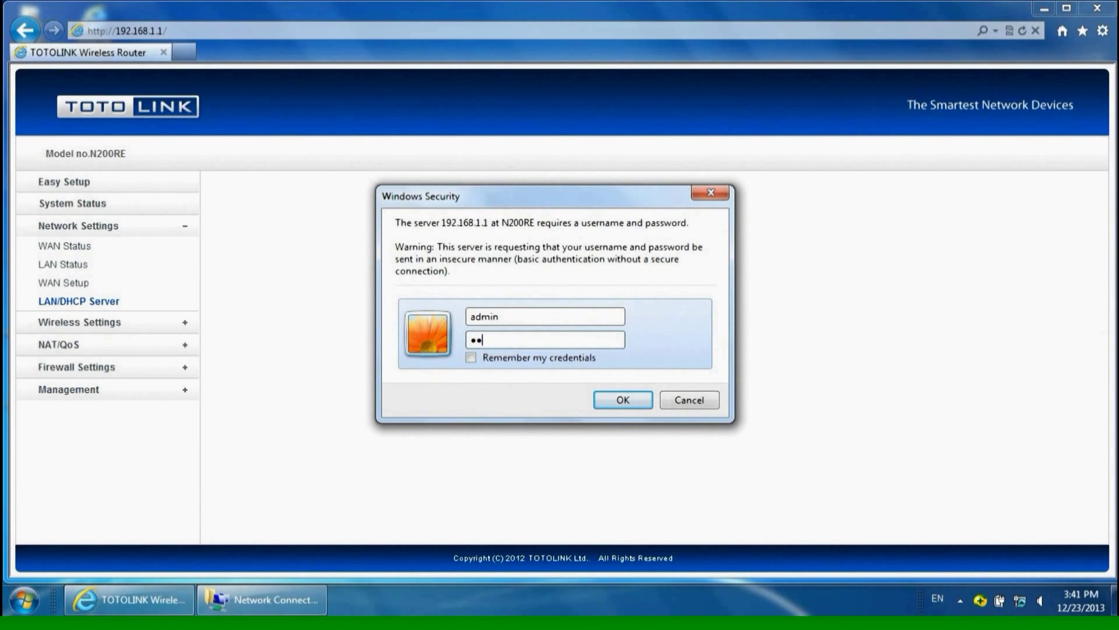
key(Return)
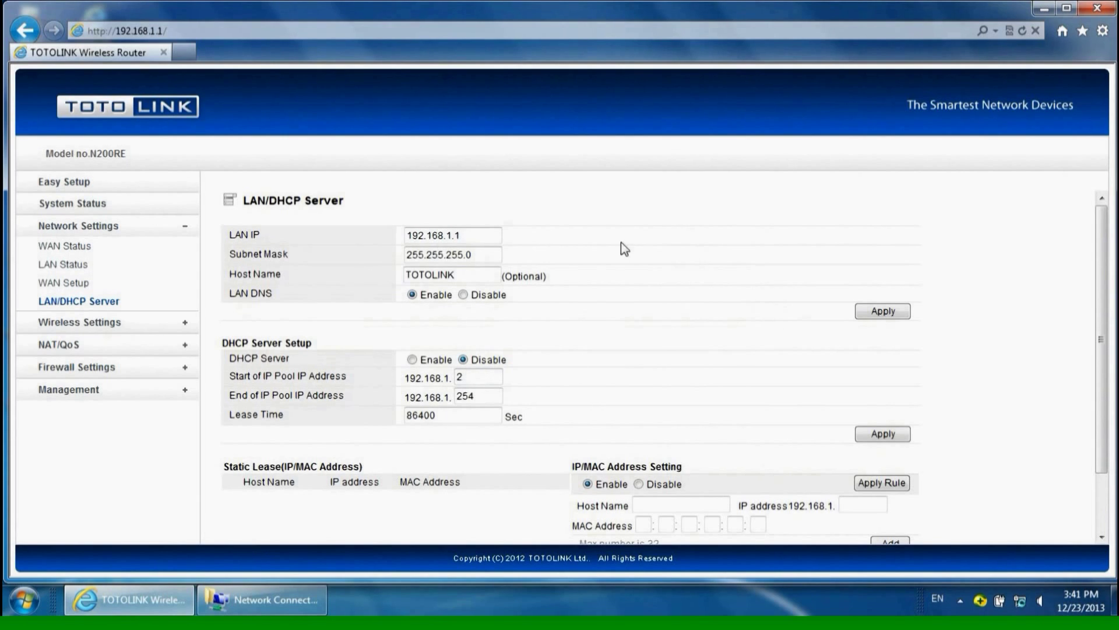
- Enable the repeater in Repeater Bridge mode and select the scanned zion network
click(113, 330)
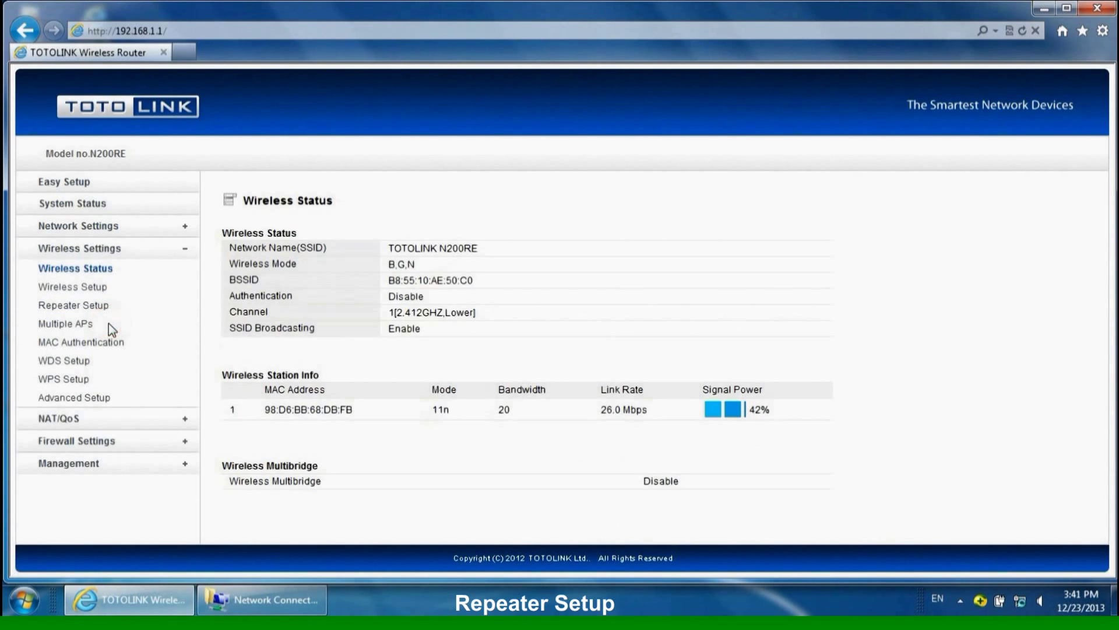
click(95, 307)
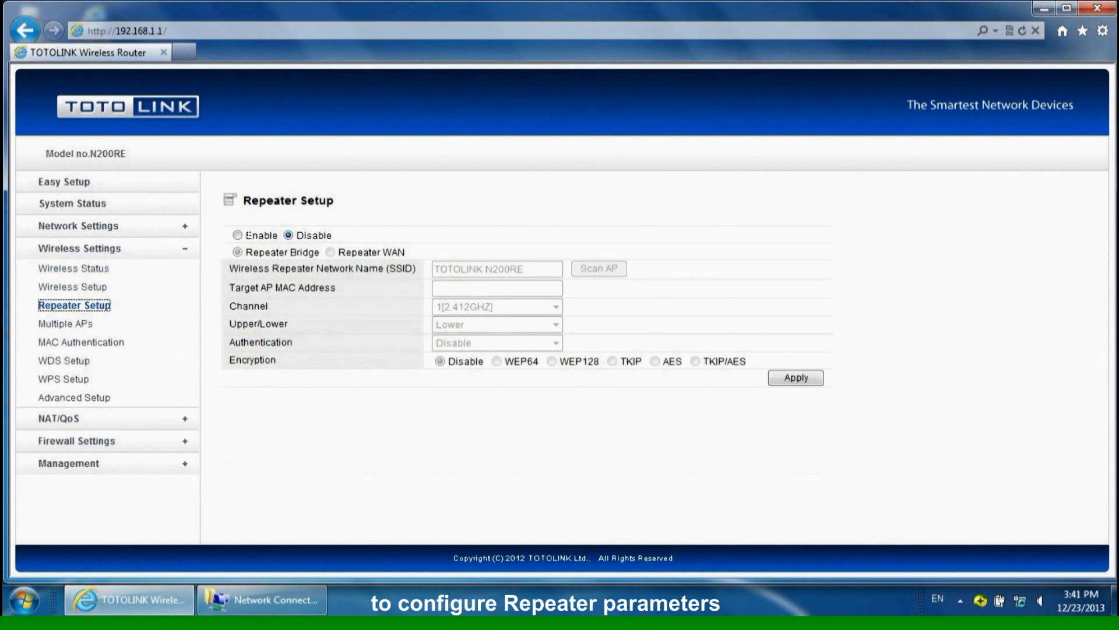
click(238, 235)
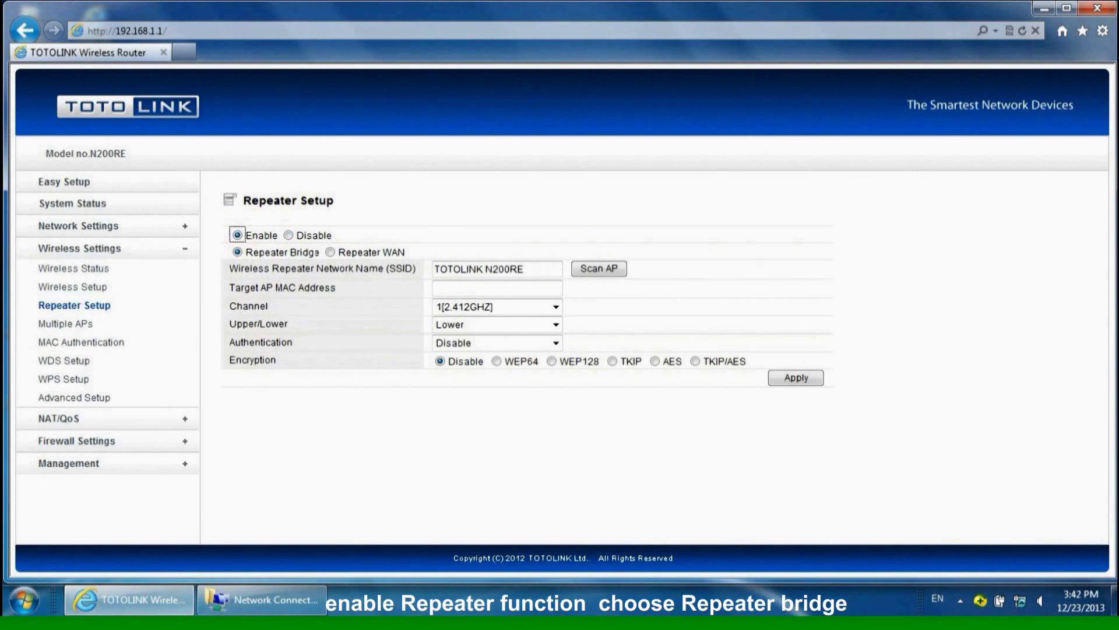
click(237, 252)
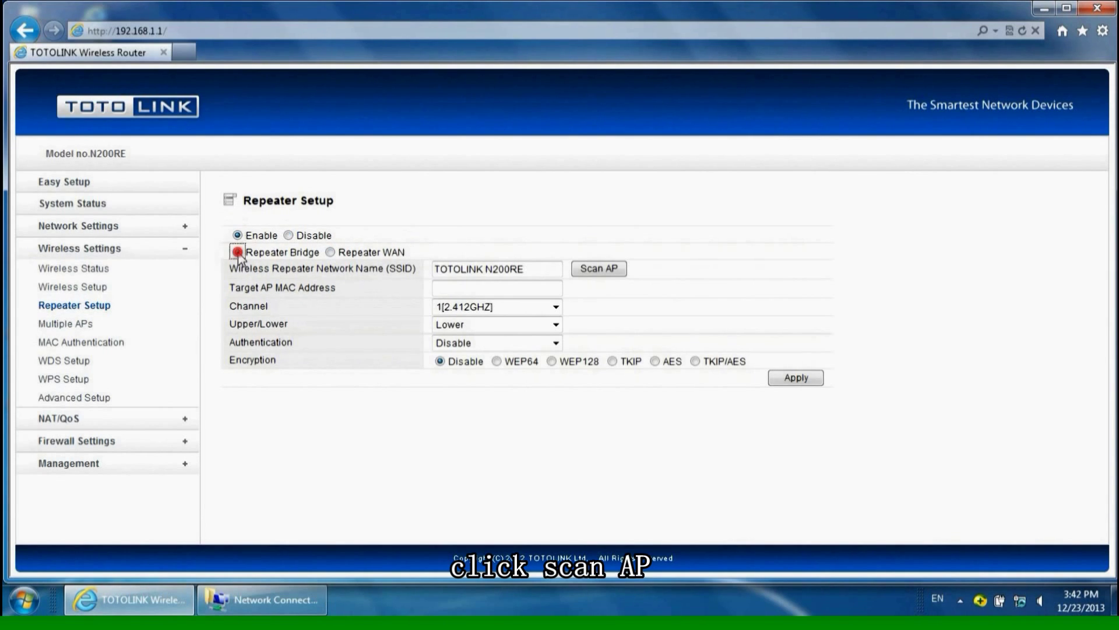
click(595, 270)
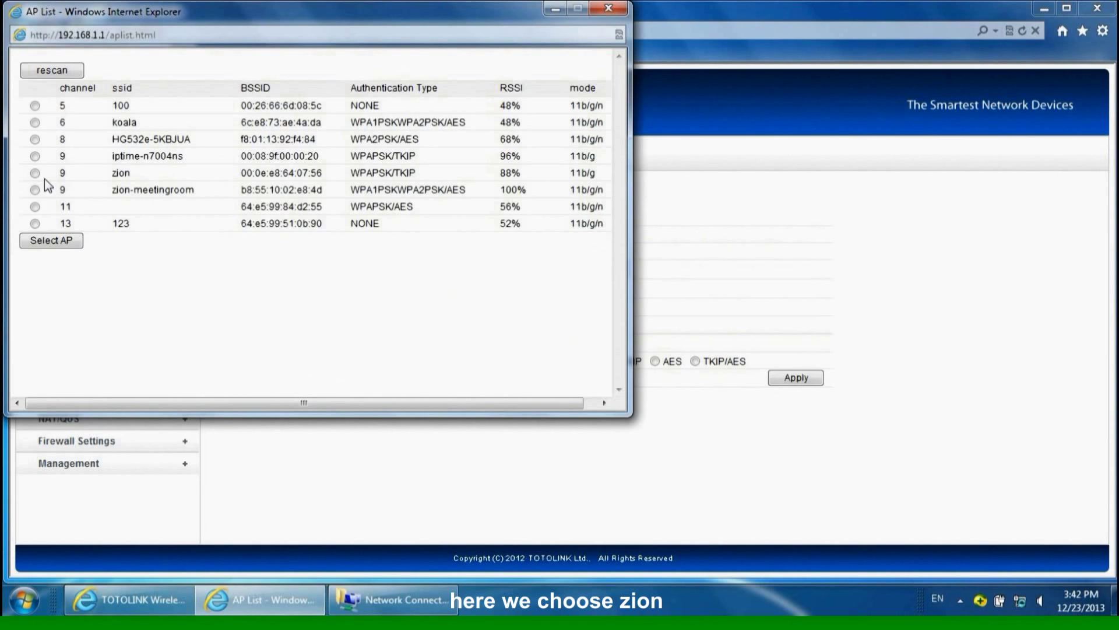
click(35, 173)
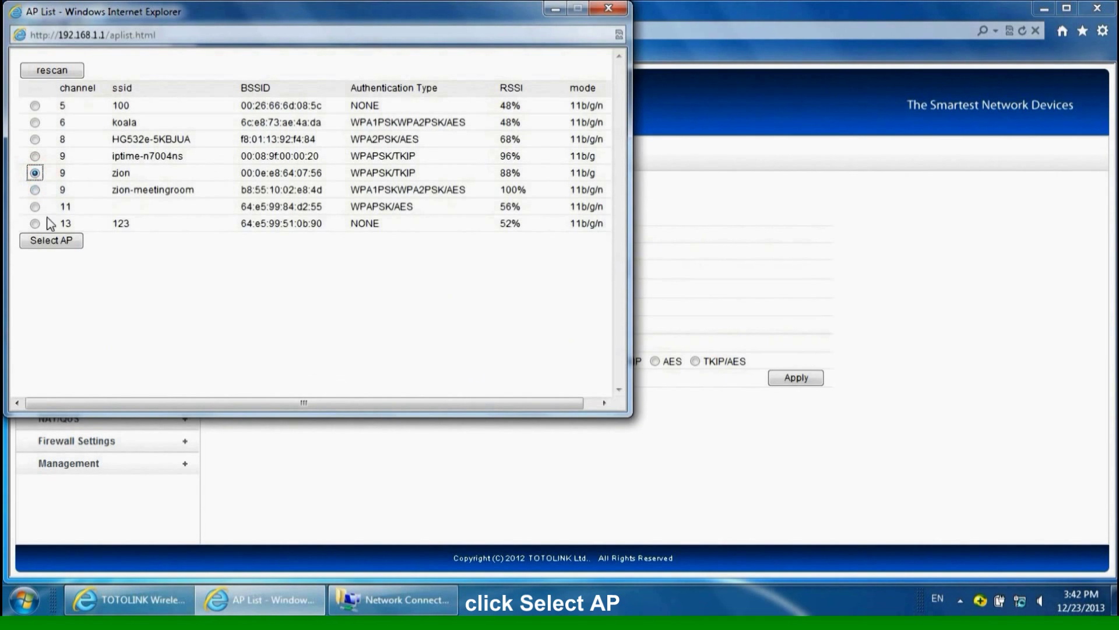
click(49, 241)
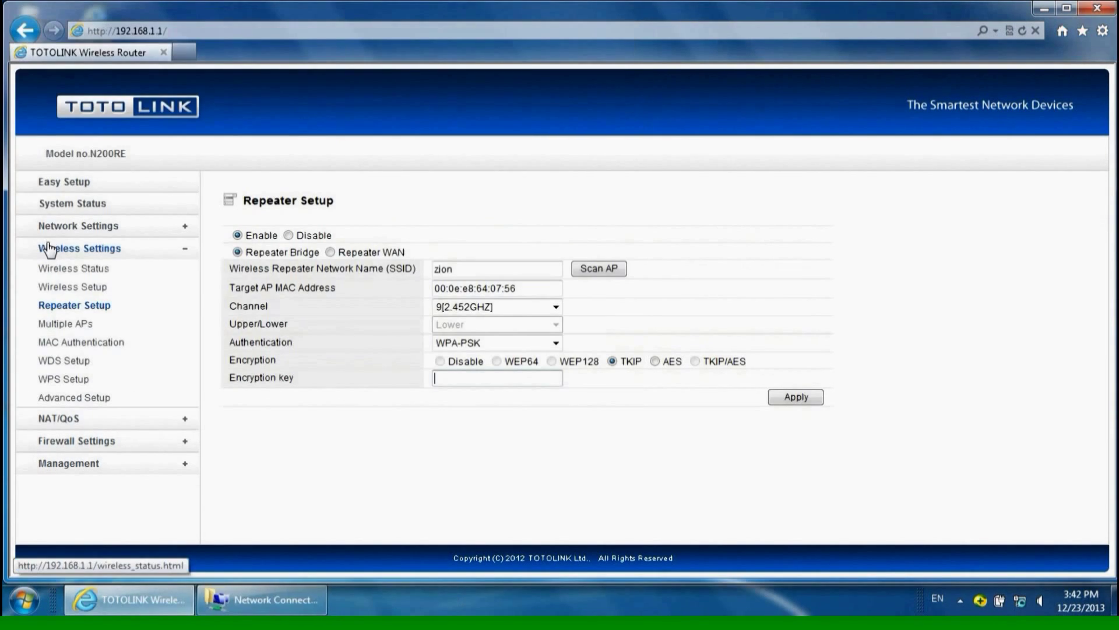
- Enter the zion network's encryption key and apply the repeater settings
click(470, 379)
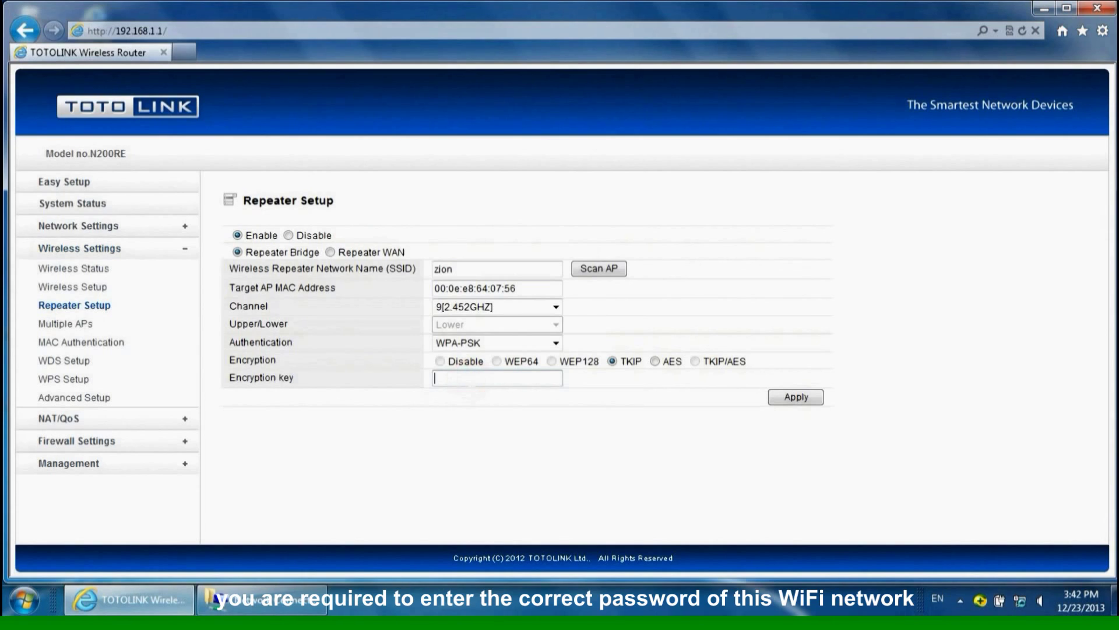
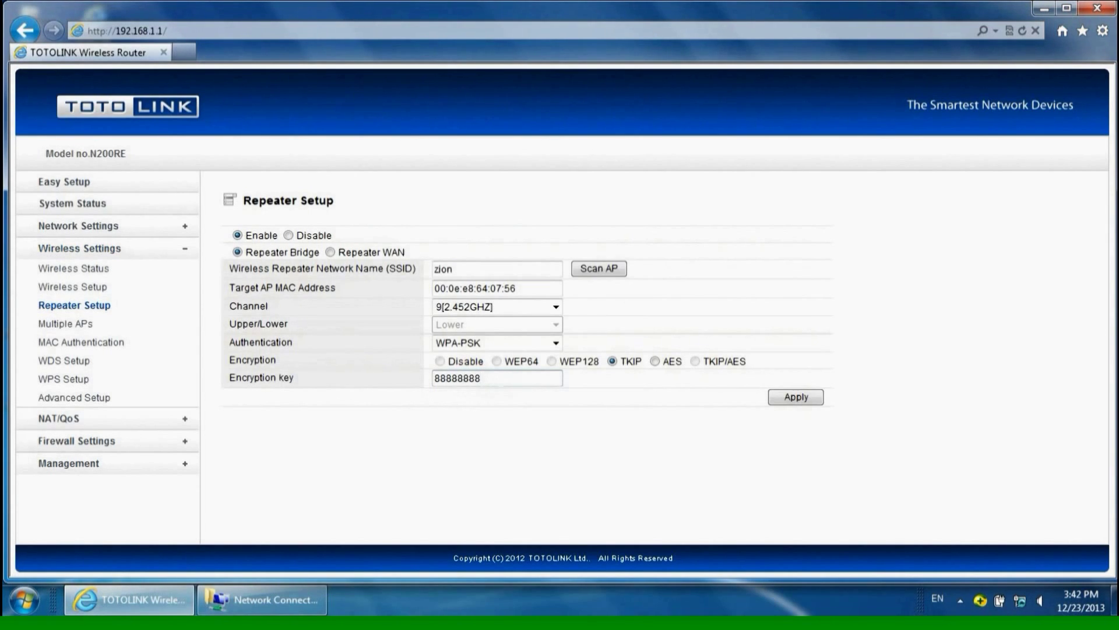
click(783, 398)
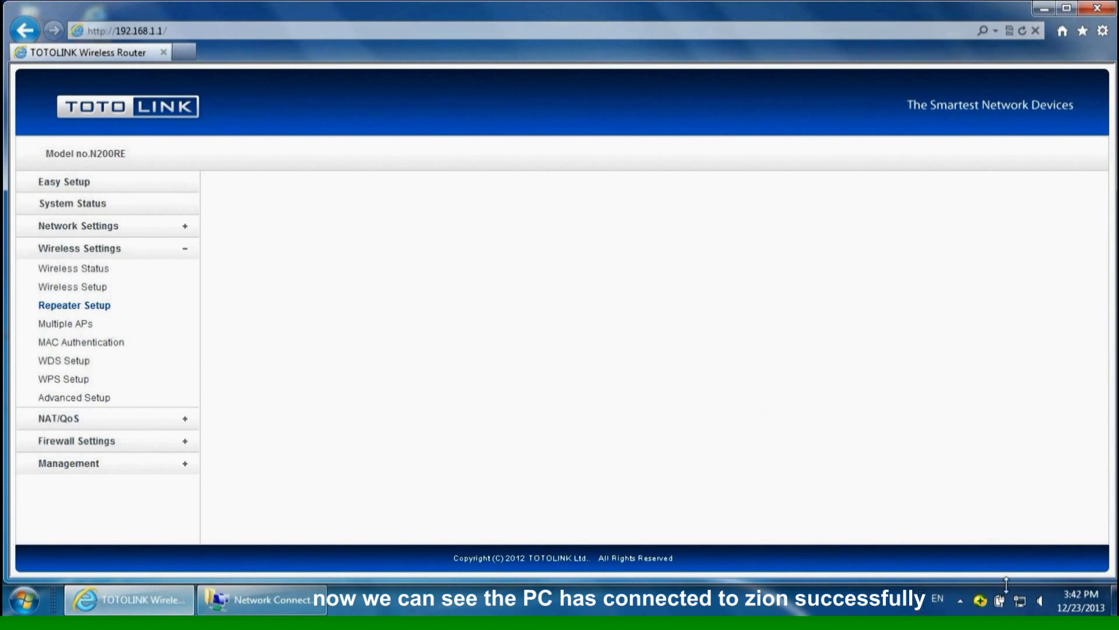
mouse_move(1026, 608)
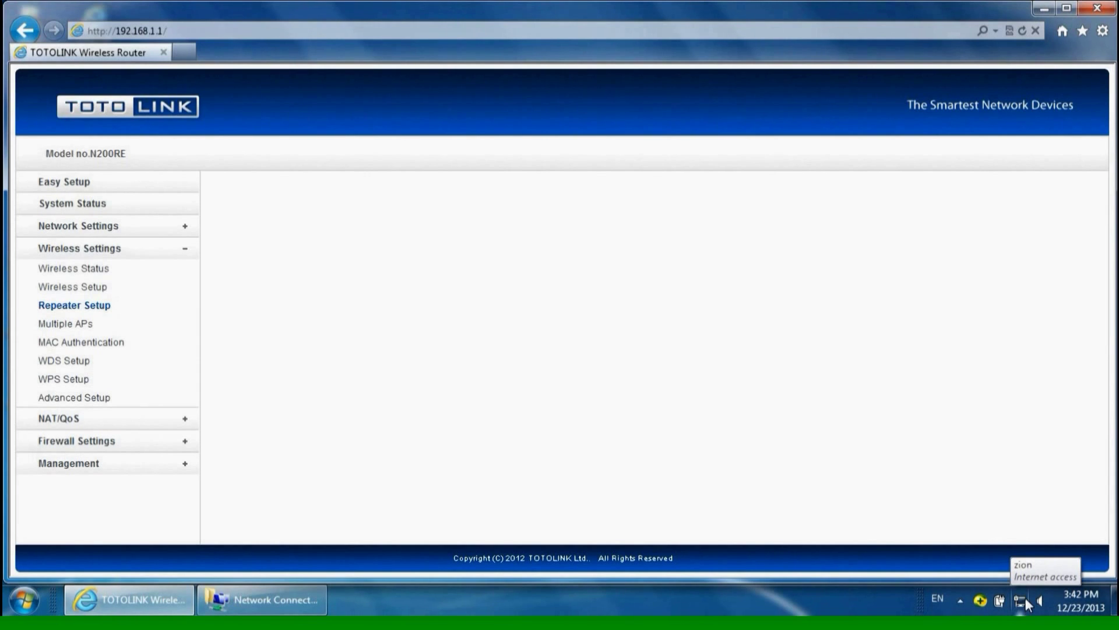
- Close the router page, reopen Internet Explorer and search Google for totolink.net
click(1105, 10)
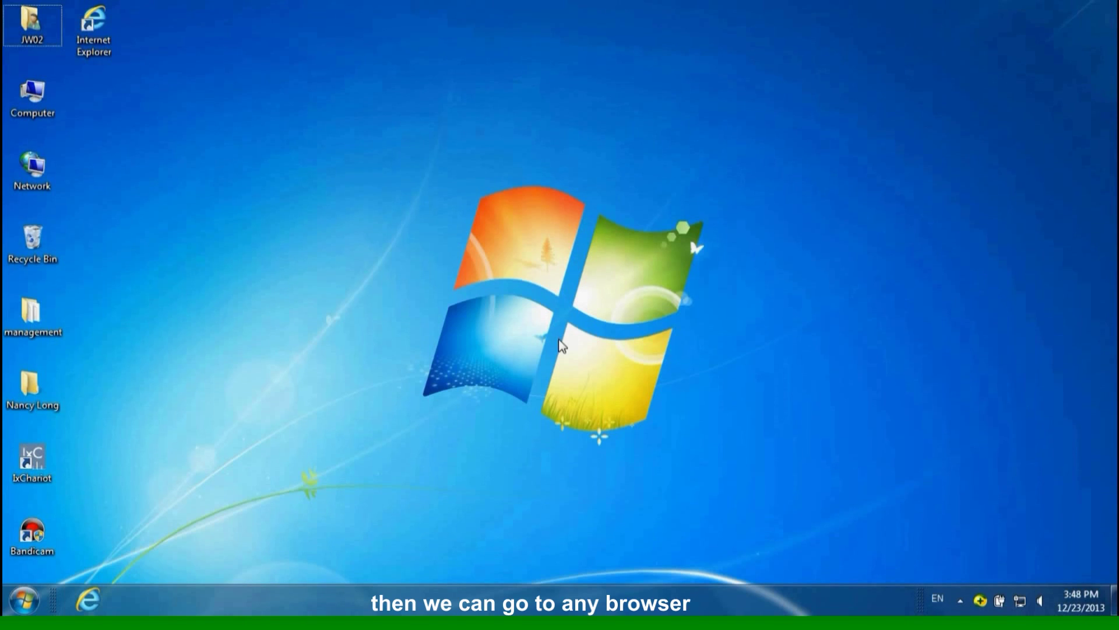
click(91, 604)
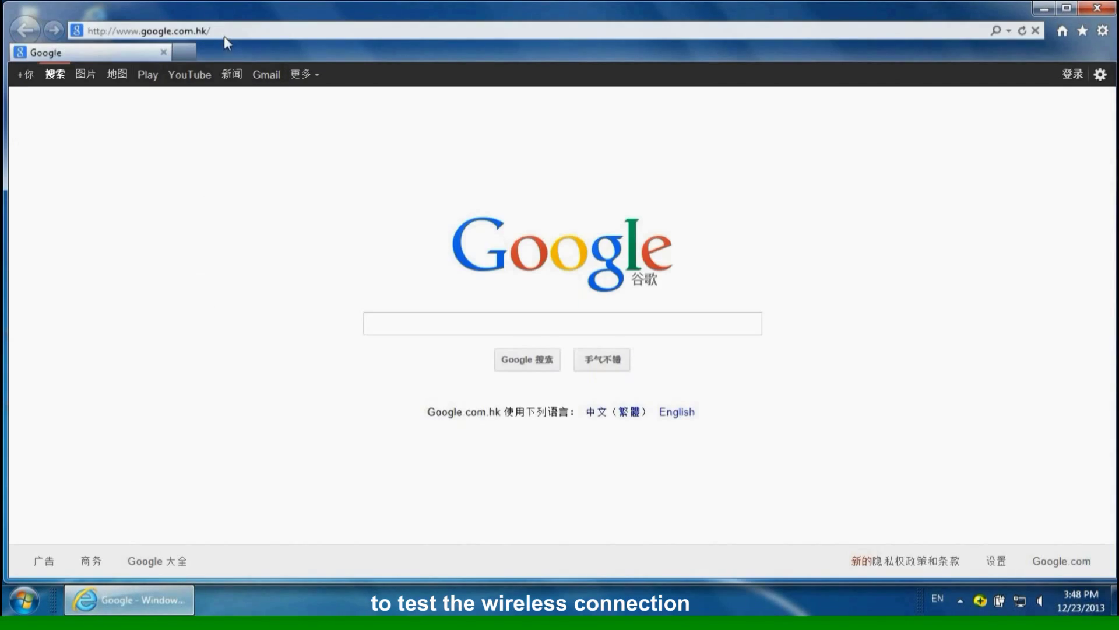
click(388, 325)
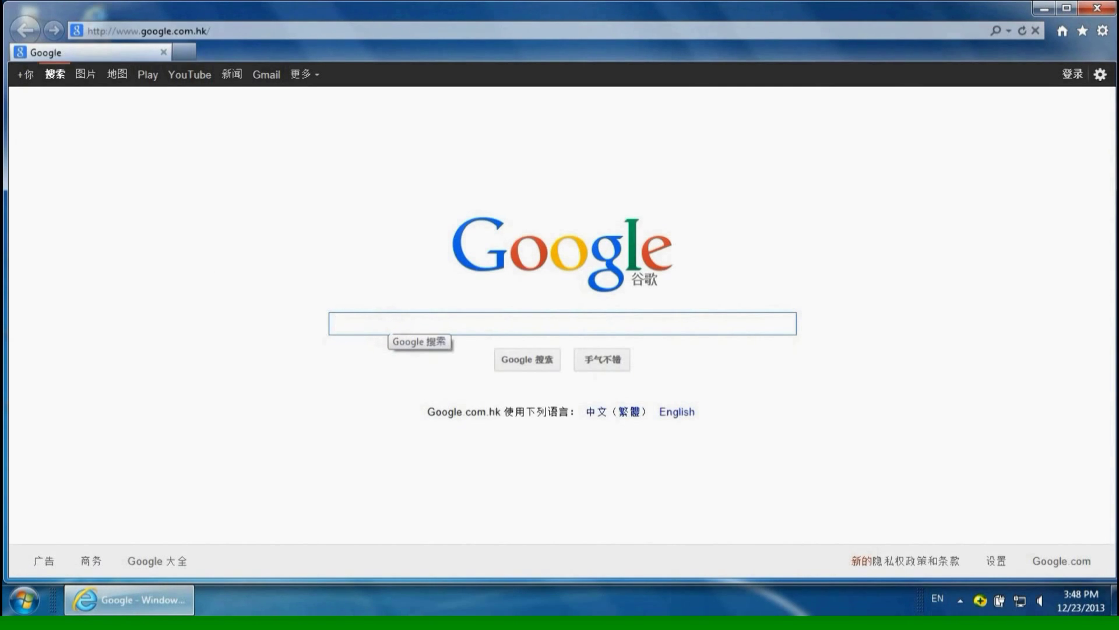
text(totol)
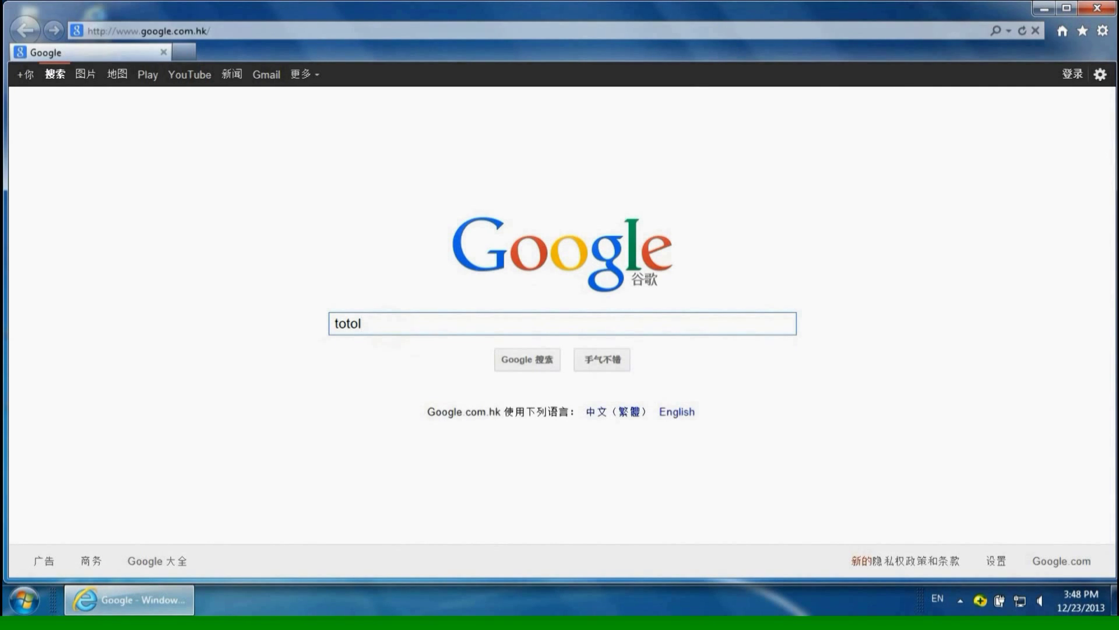
text(ink.net)
key(Return)
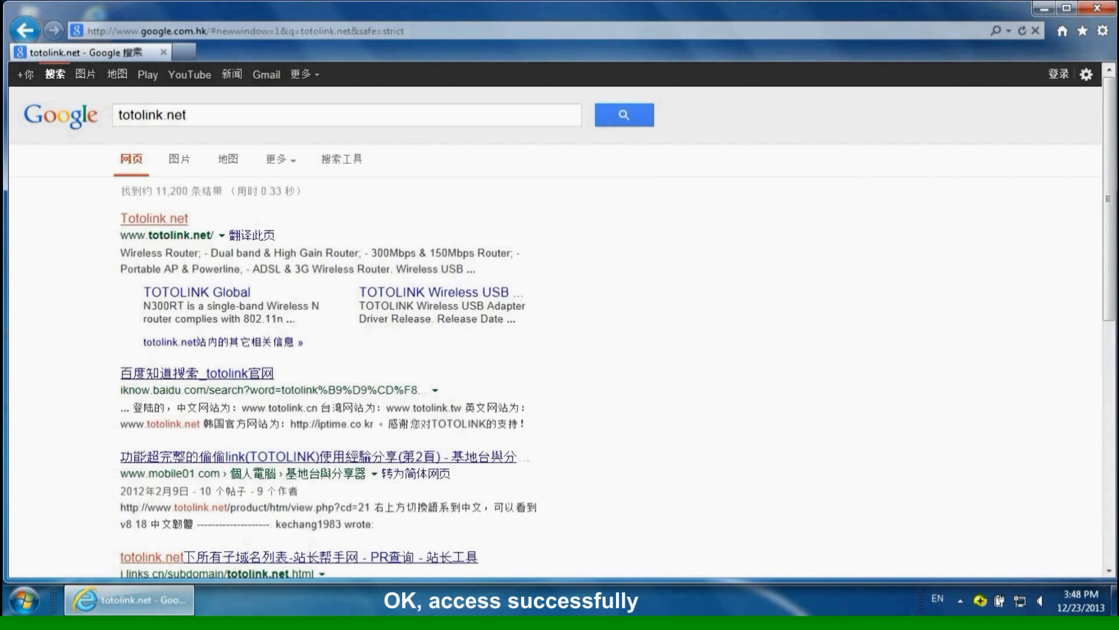
- Open the Totolink.net result and browse to the iPuppy3 product page
click(166, 220)
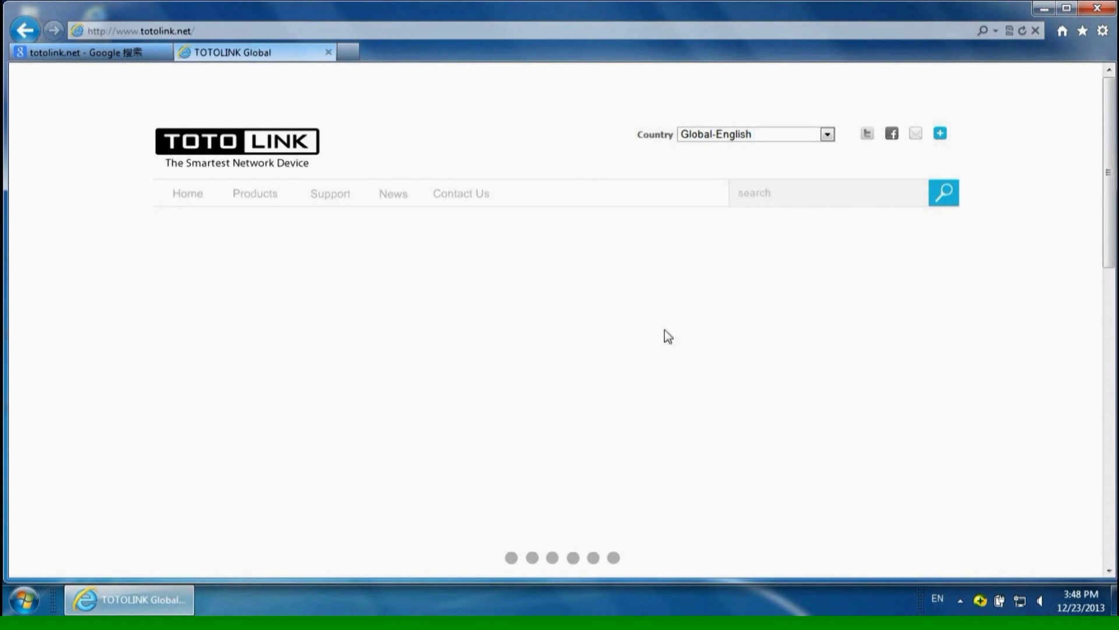
scroll(913, 349, down, 6)
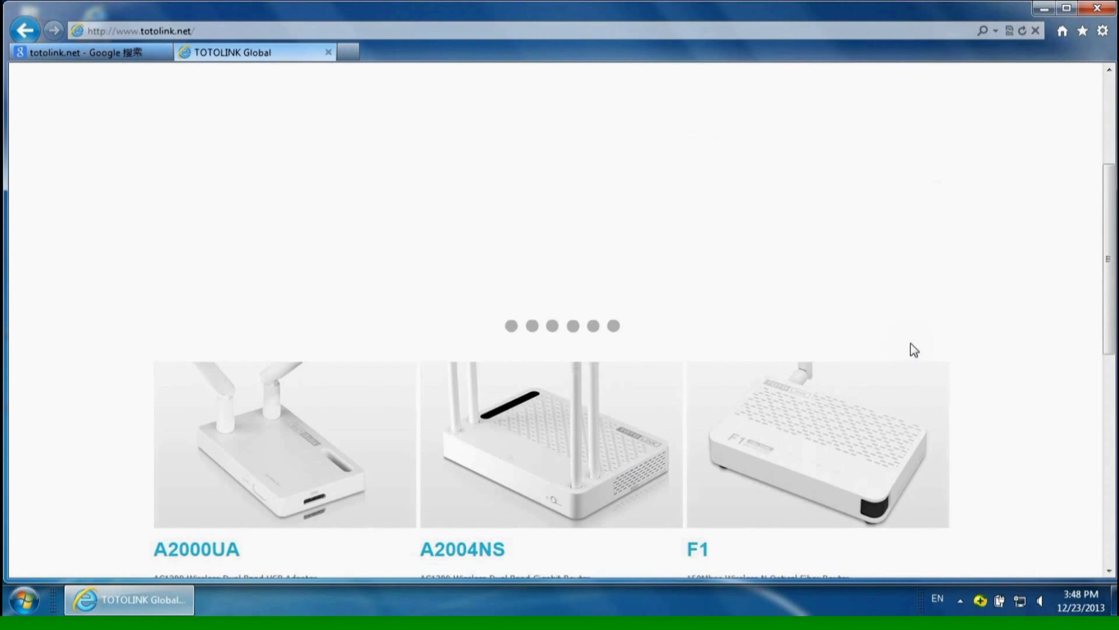
scroll(913, 350, down, 7)
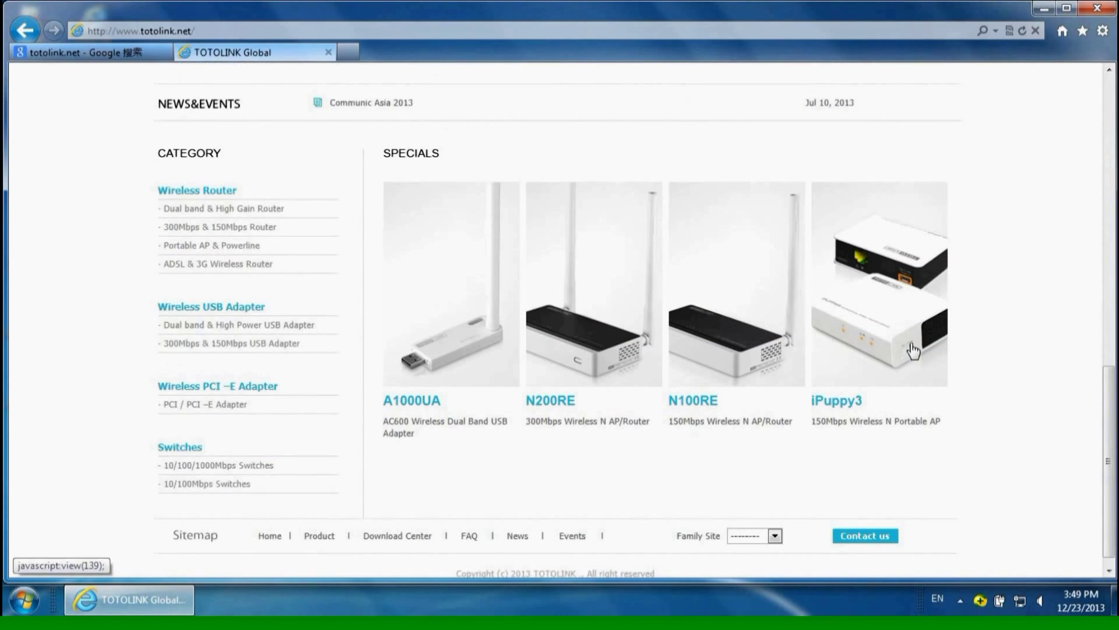
scroll(913, 351, up, 5)
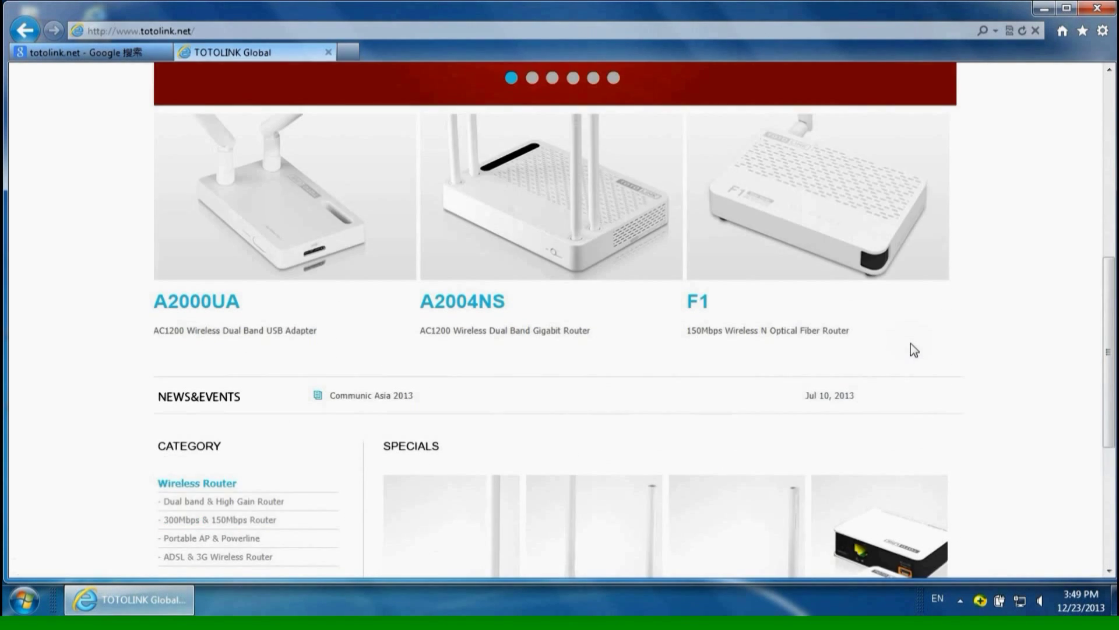
scroll(913, 350, down, 4)
click(910, 376)
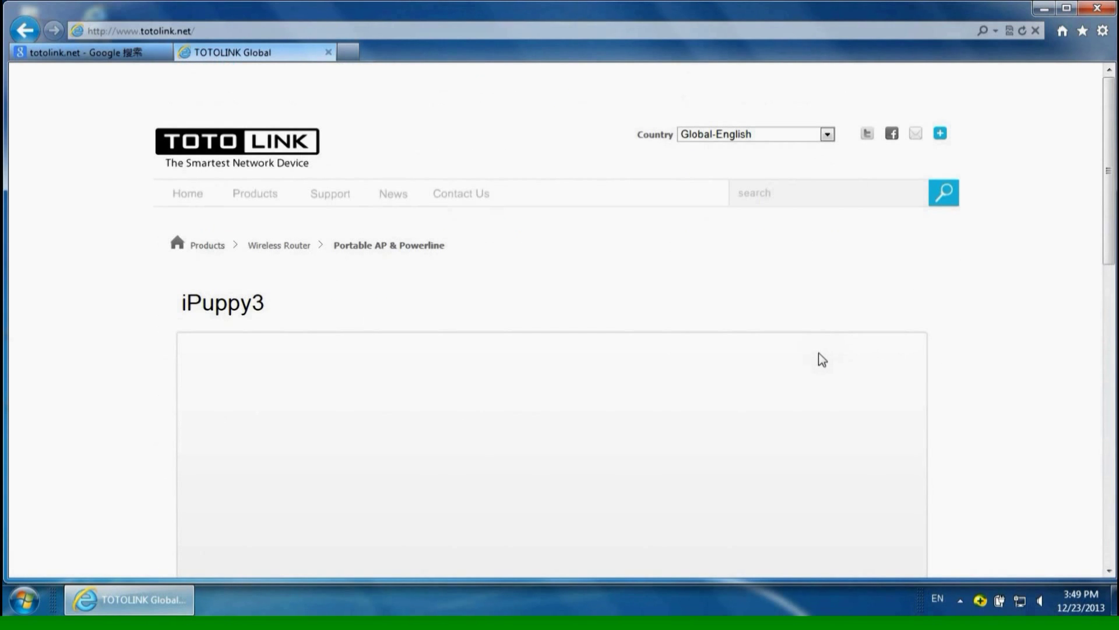
scroll(820, 357, down, 1)
scroll(819, 358, down, 1)
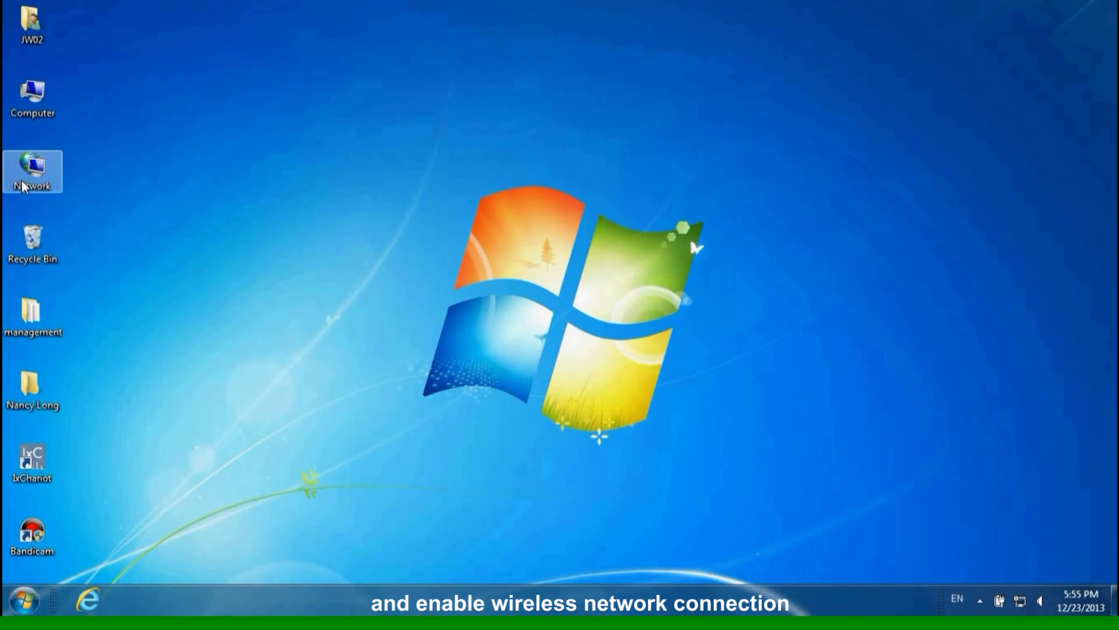
- Enable the Wireless Network Connection in Network Connections
right_click(28, 180)
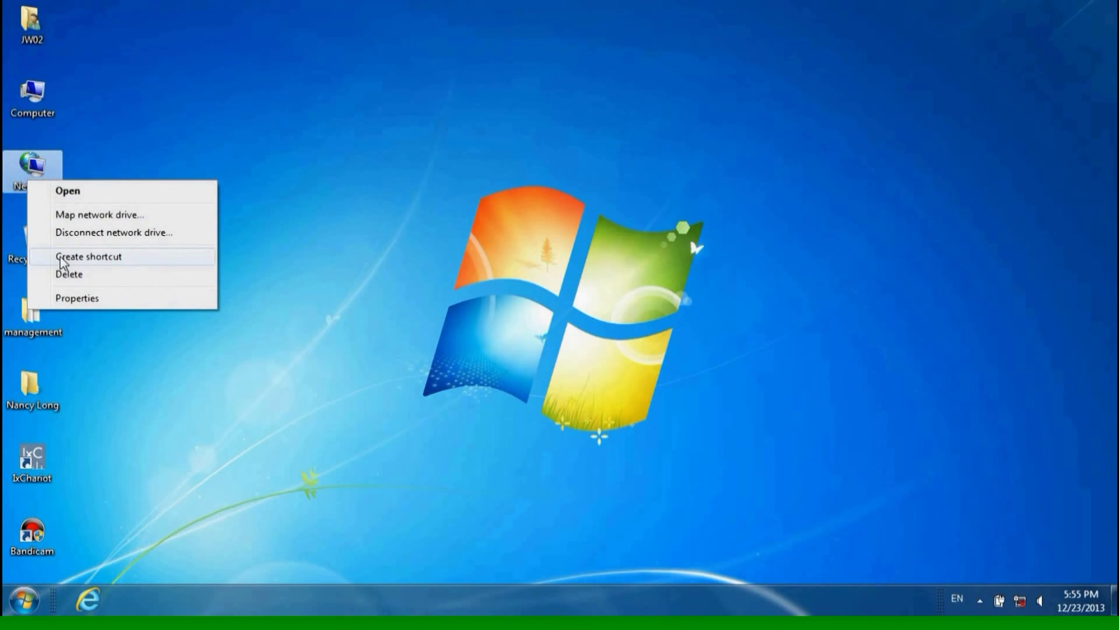
click(64, 297)
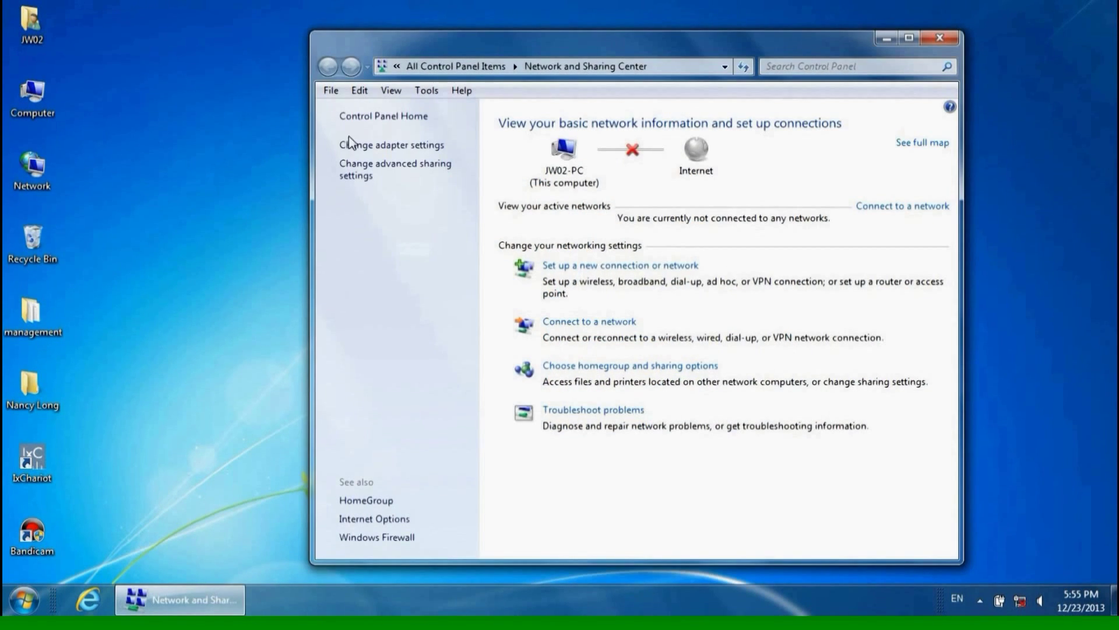
click(393, 145)
right_click(605, 171)
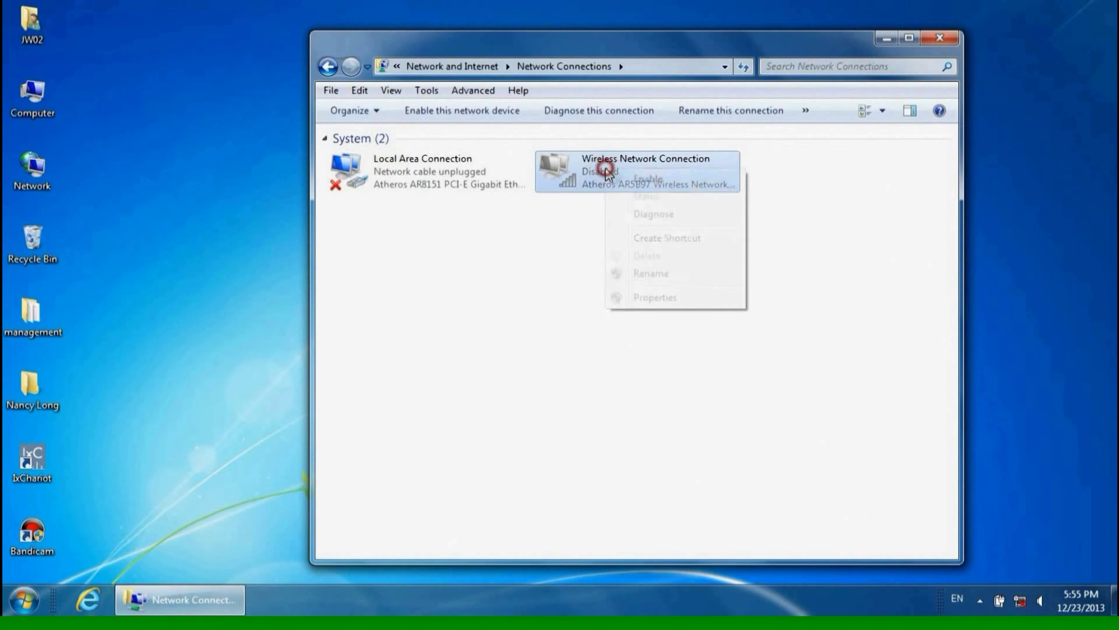
click(634, 180)
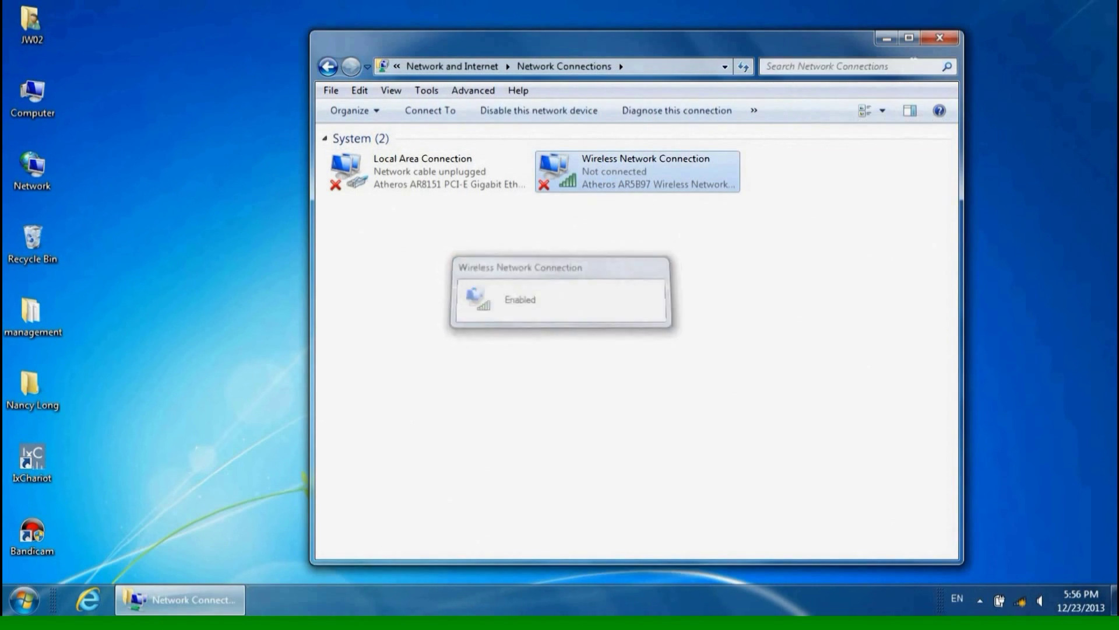
- Connect the PC to the TOTOLINK N200RE Wi-Fi network and reopen the browser
click(939, 38)
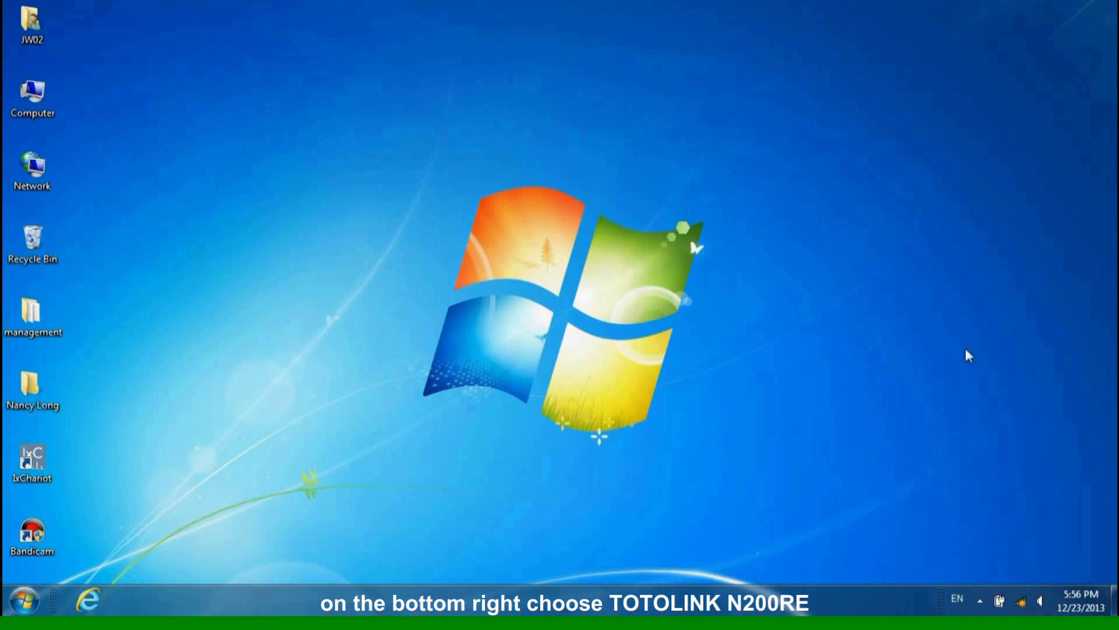
click(1020, 602)
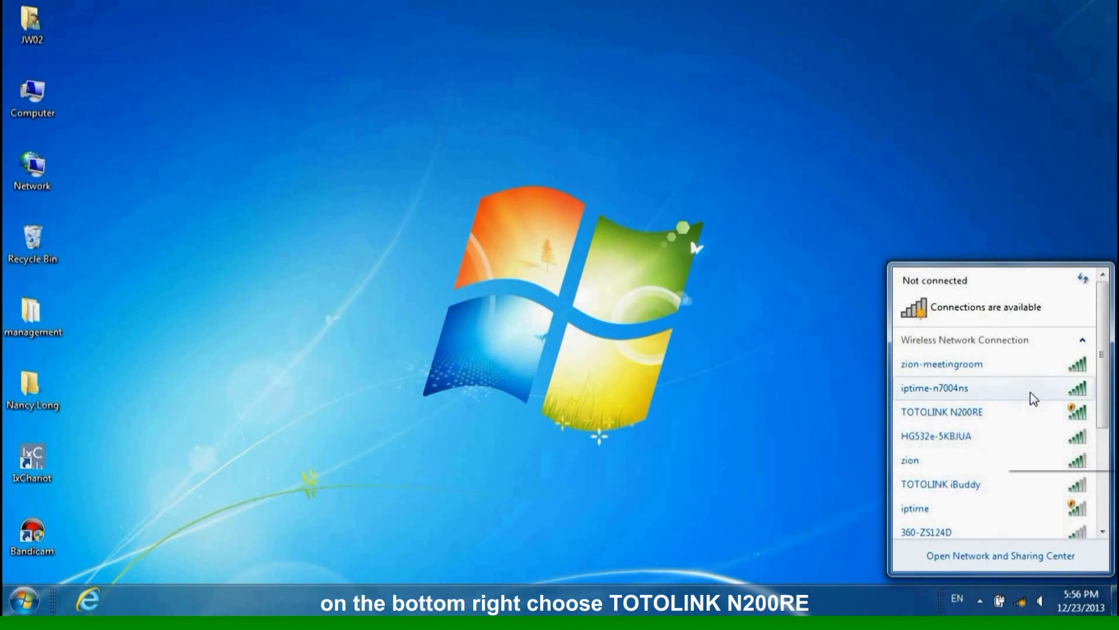
click(1030, 415)
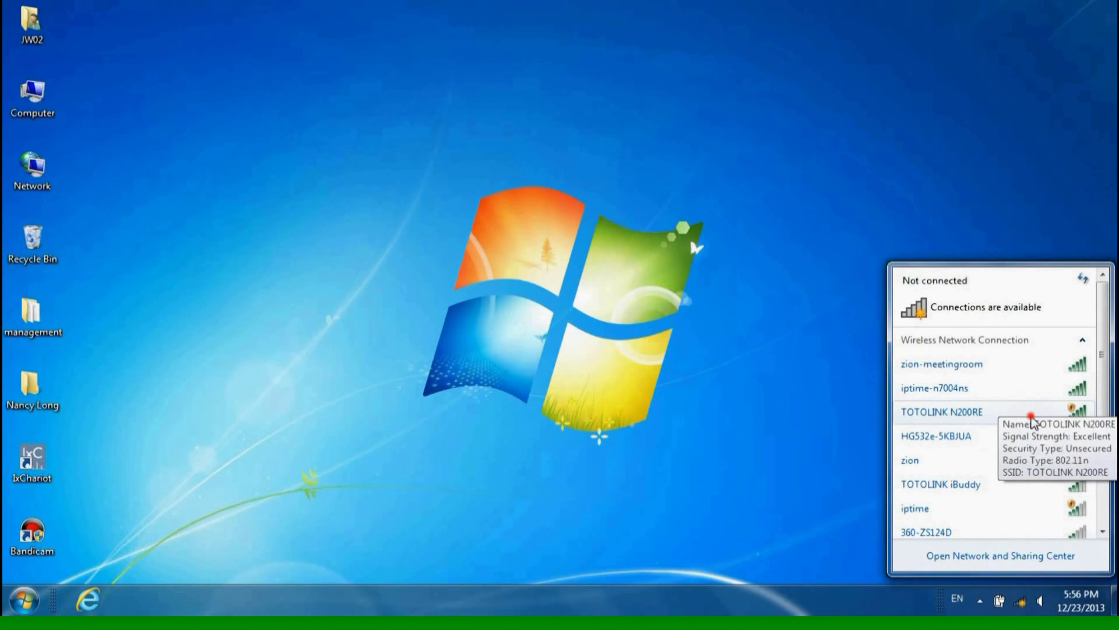
click(1058, 469)
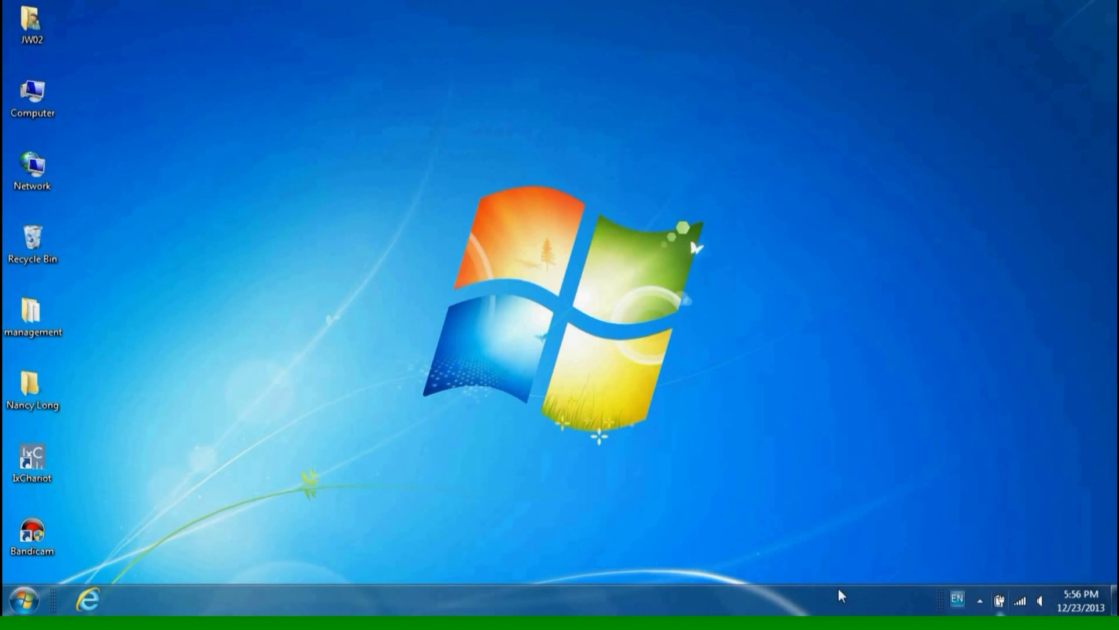
click(87, 598)
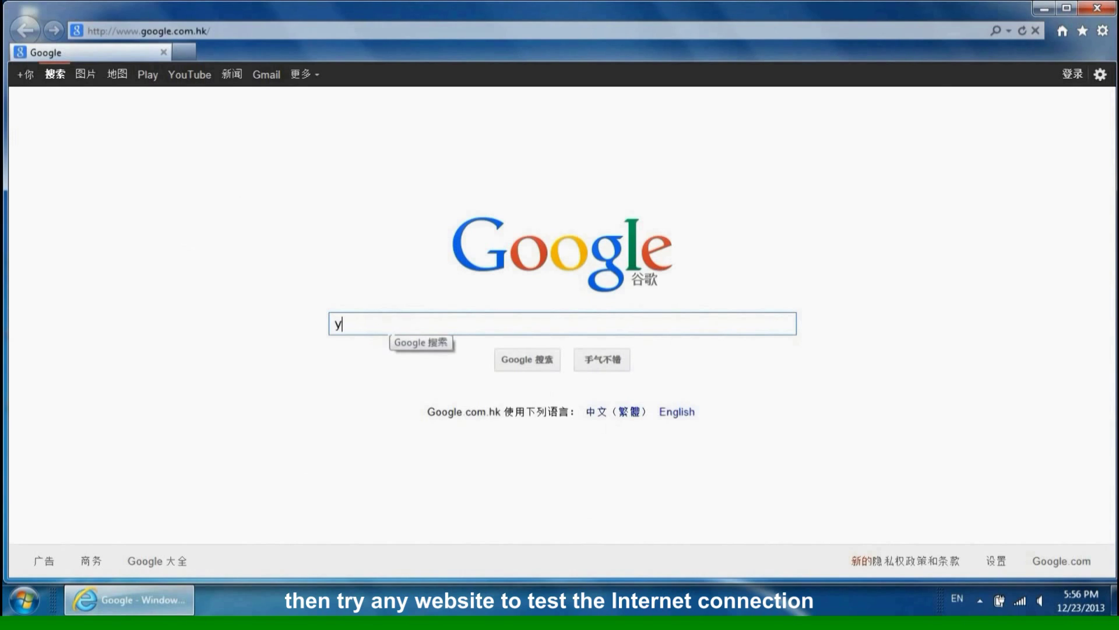
- Search Google for youtube
text(youtube)
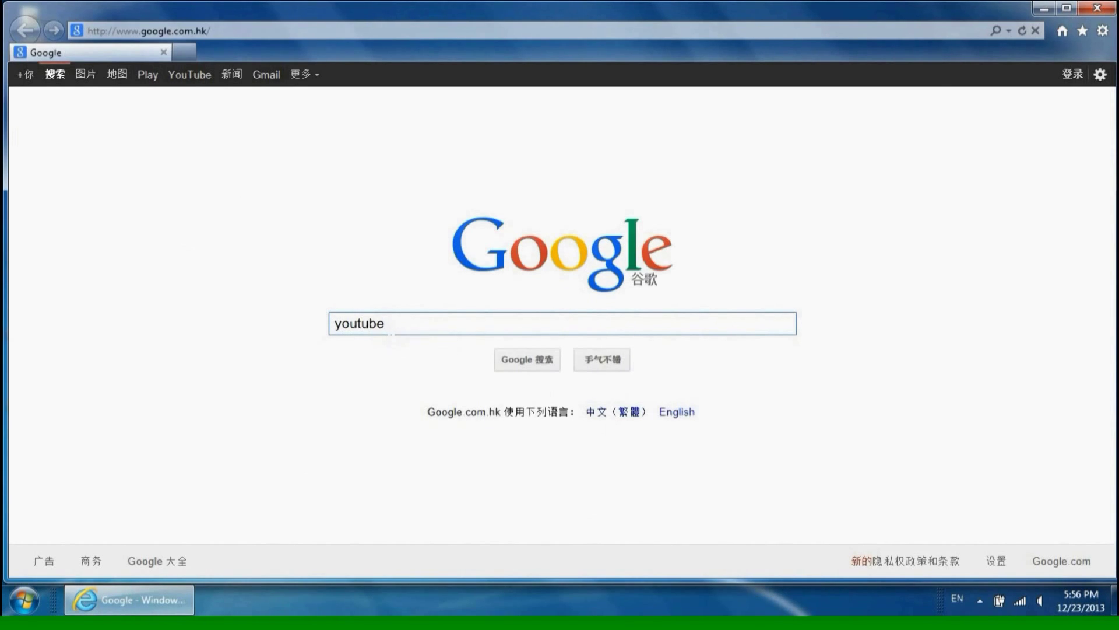
key(Return)
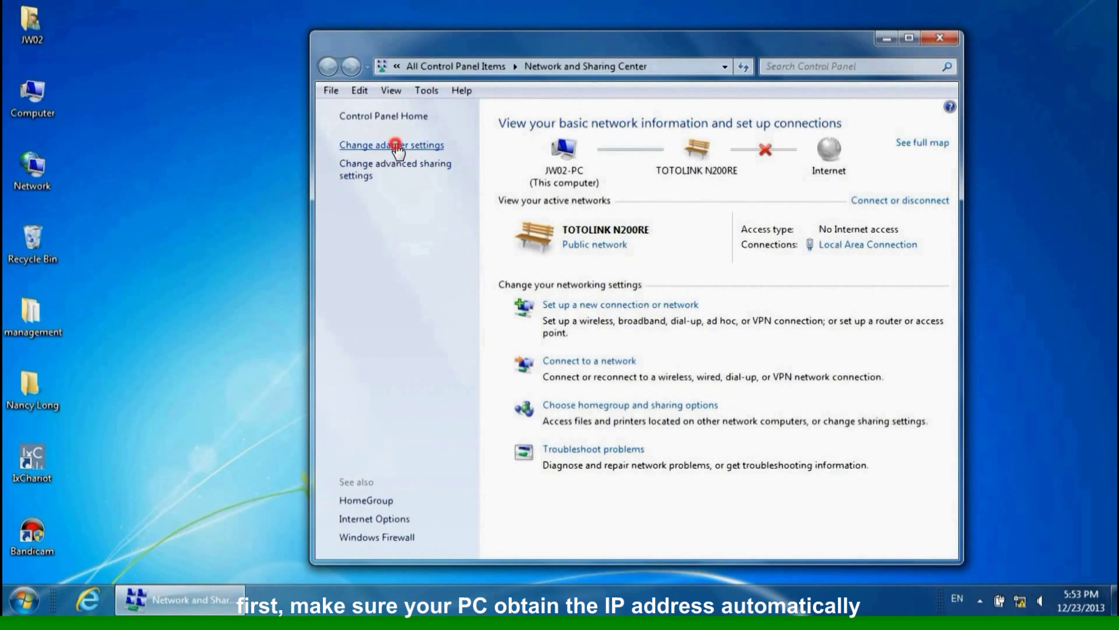
- Set the Local Area Connection's TCP/IPv4 to automatic IP and DNS, then close Network Connections
click(397, 145)
right_click(408, 167)
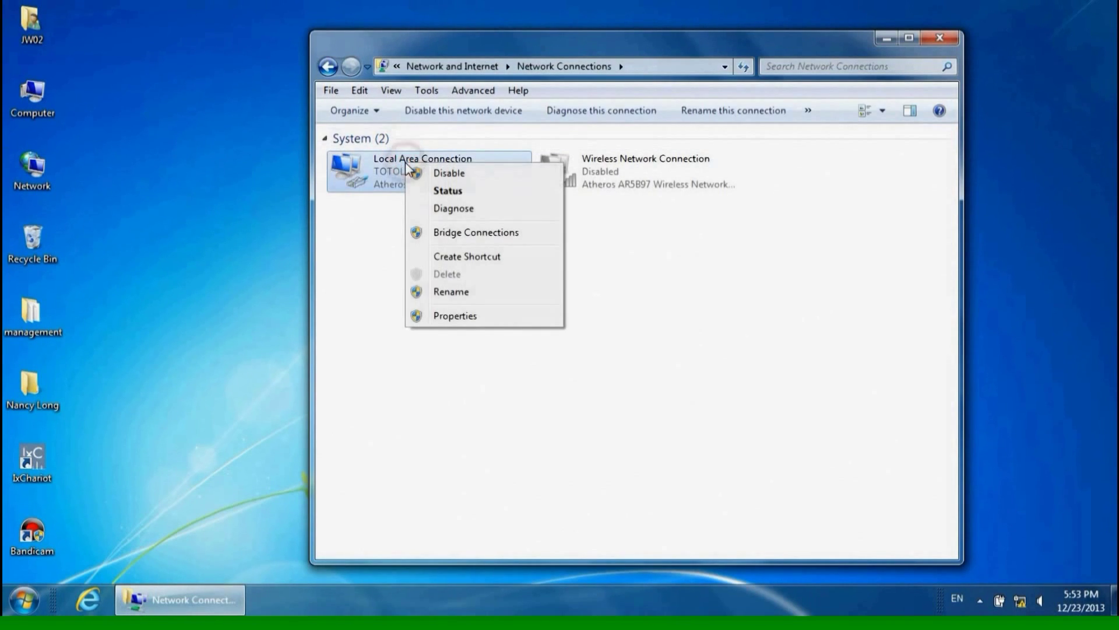
click(438, 315)
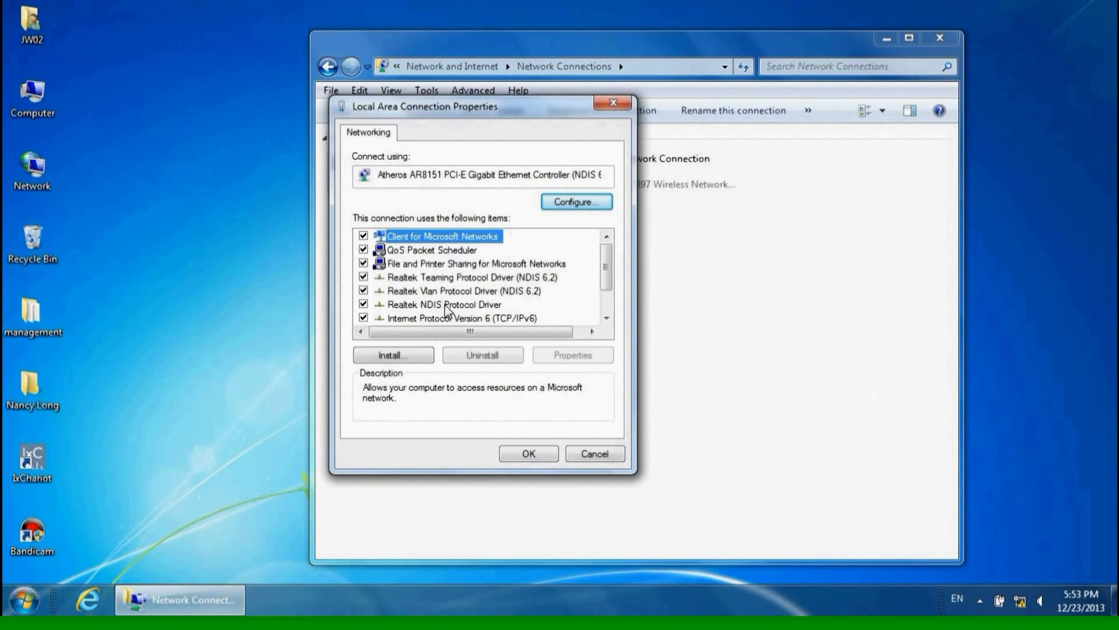
scroll(446, 300, down, 1)
double_click(445, 291)
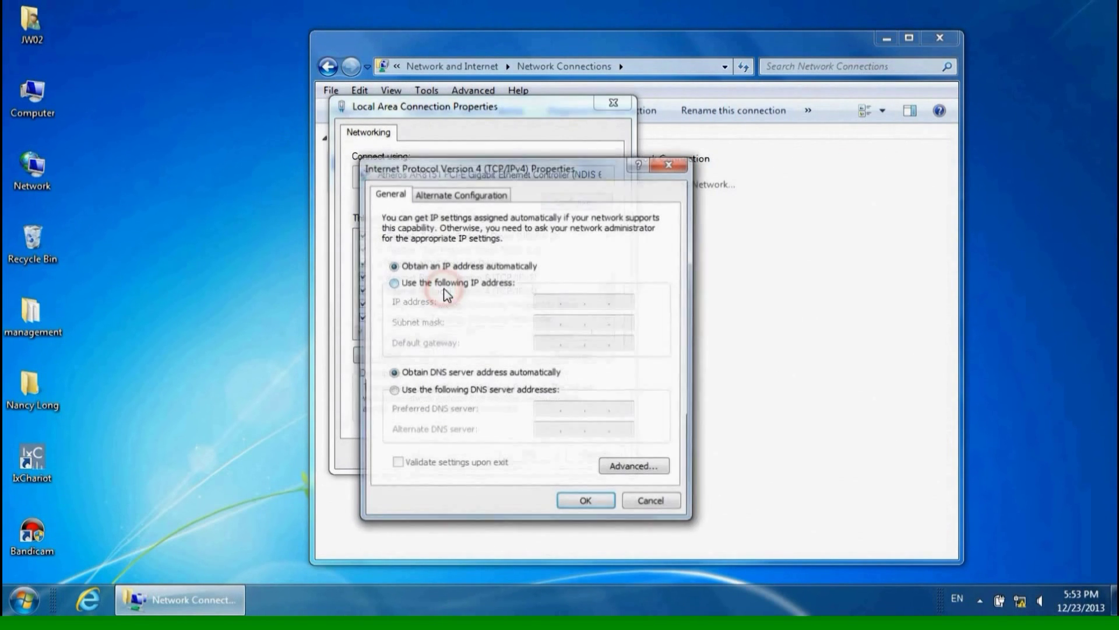
click(392, 266)
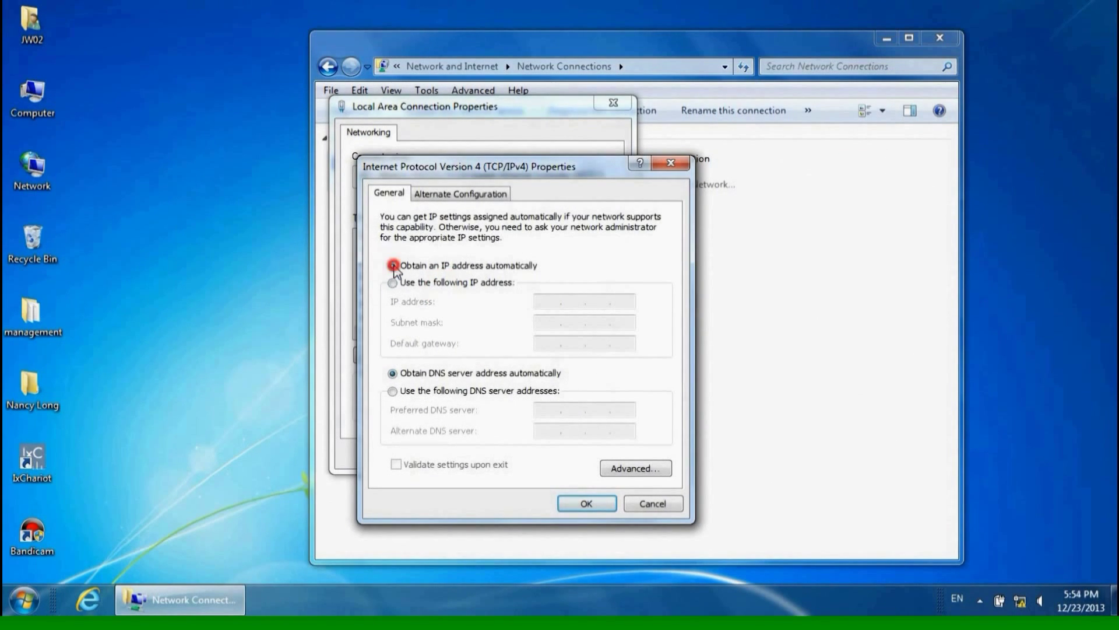
click(391, 373)
click(587, 504)
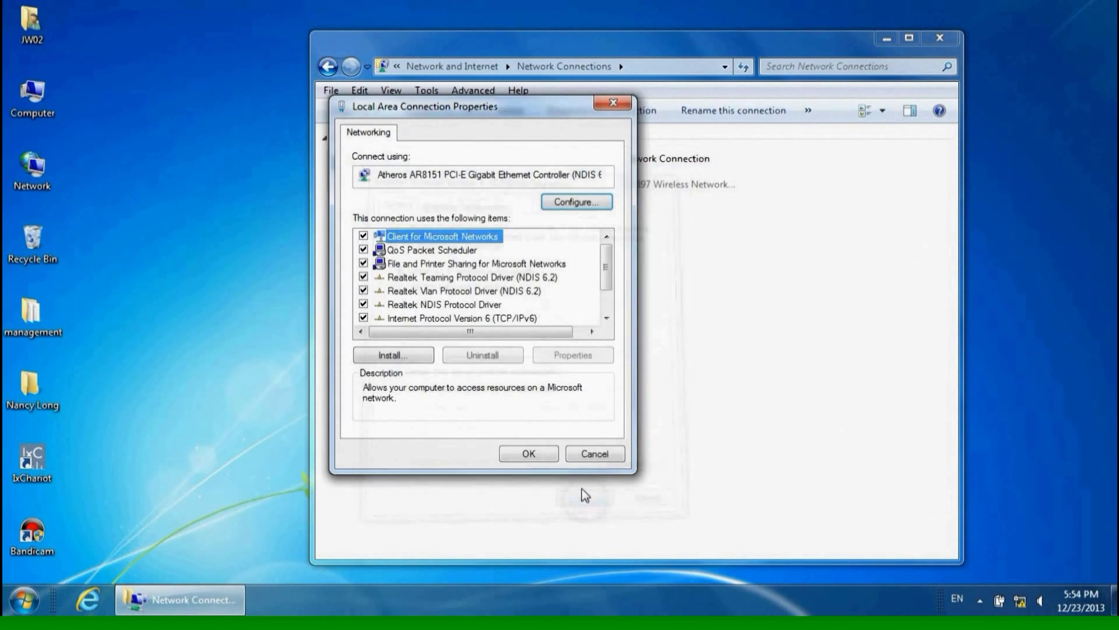
click(542, 457)
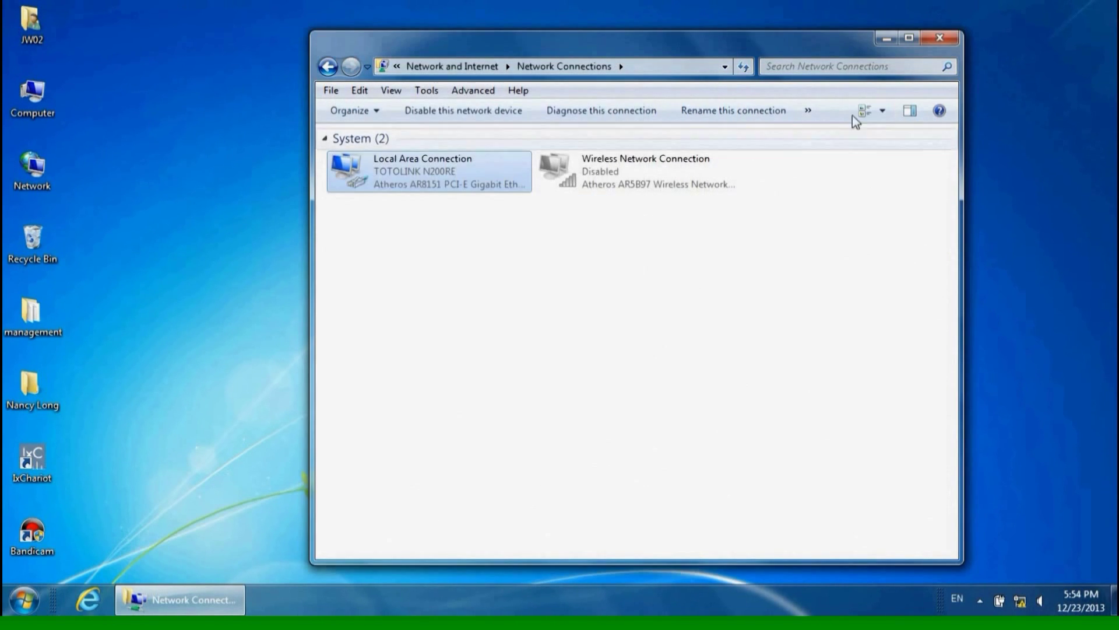
click(942, 37)
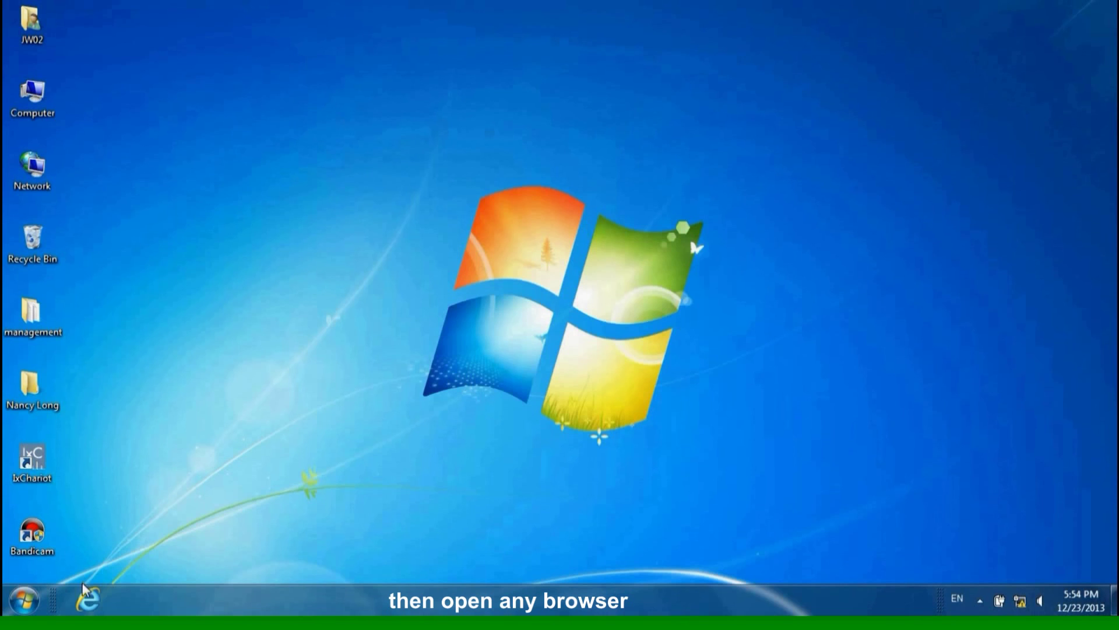
- In Internet Explorer, go to 192.168.1.1 and sign in with the router's admin credentials
click(88, 599)
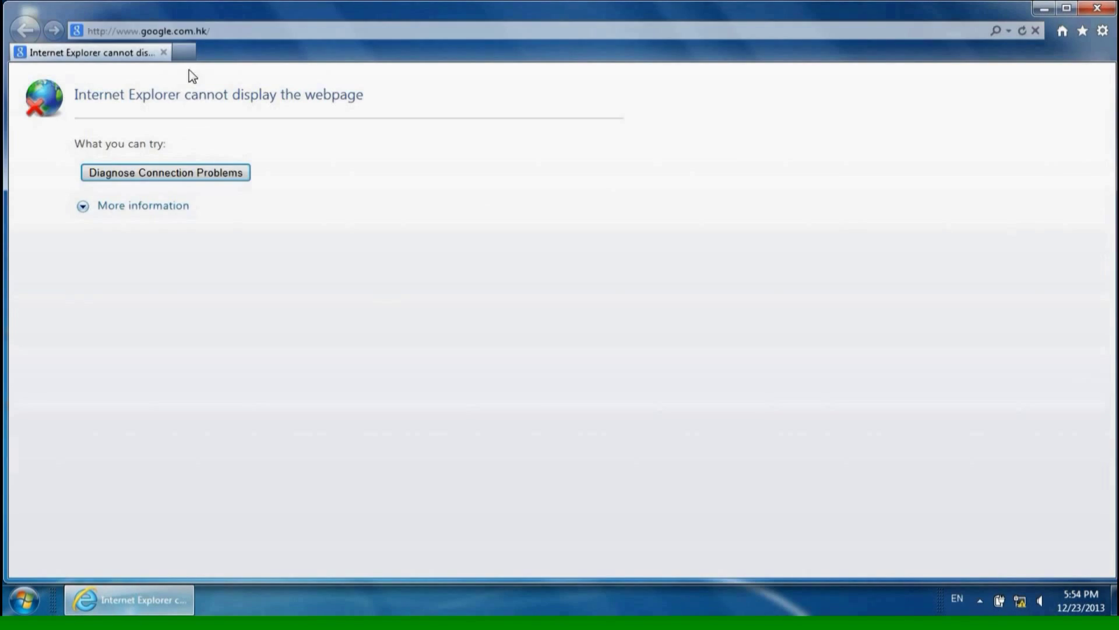
click(187, 30)
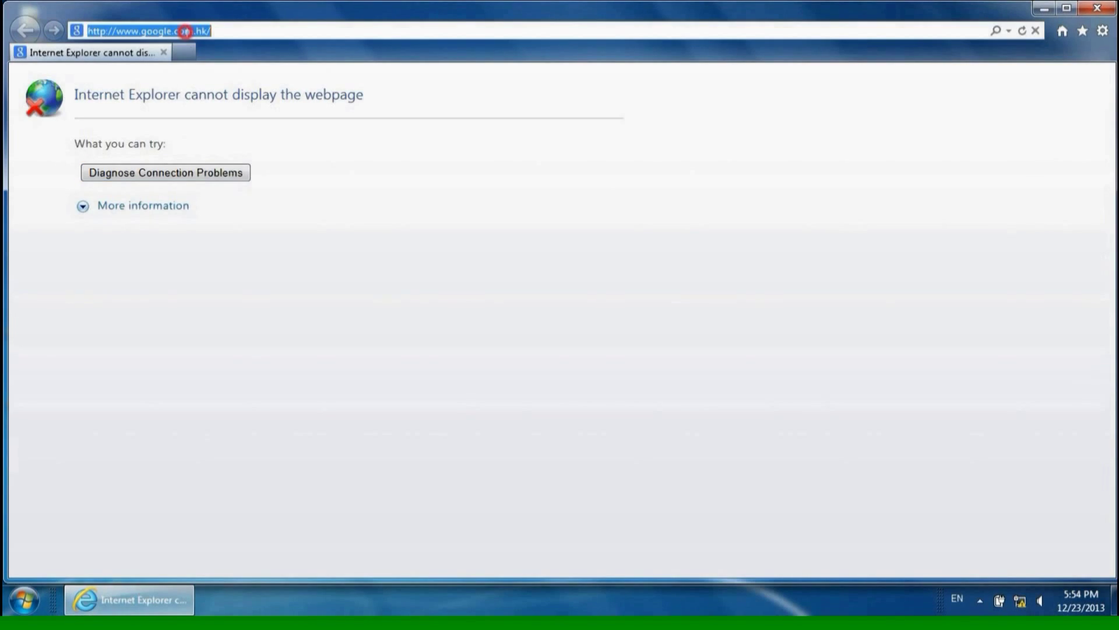
text(192)
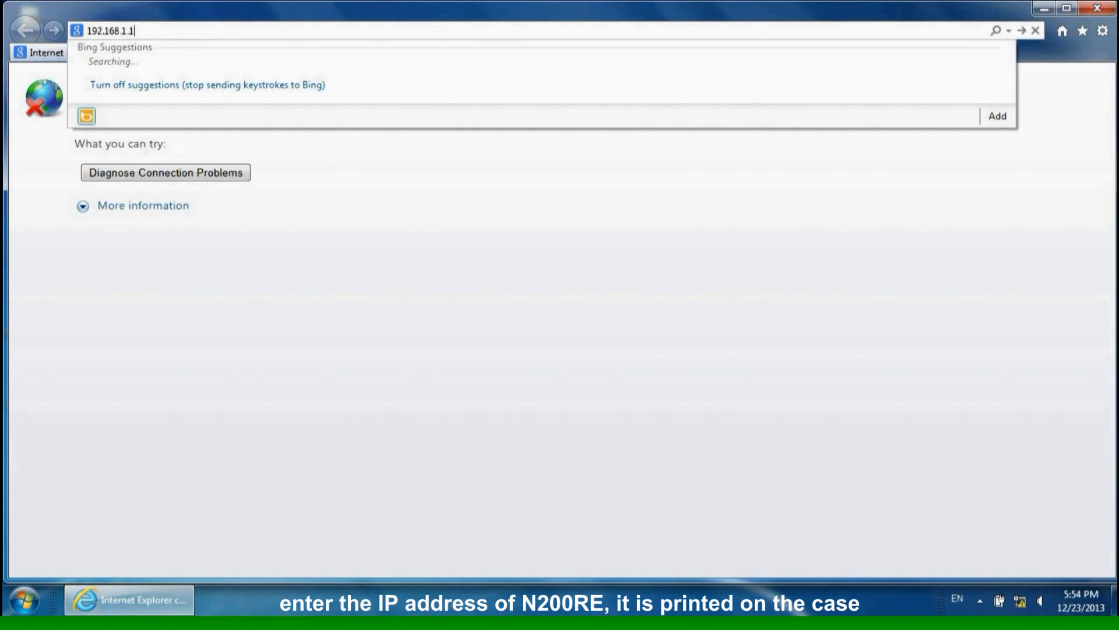
text(.168.1.1)
key(Return)
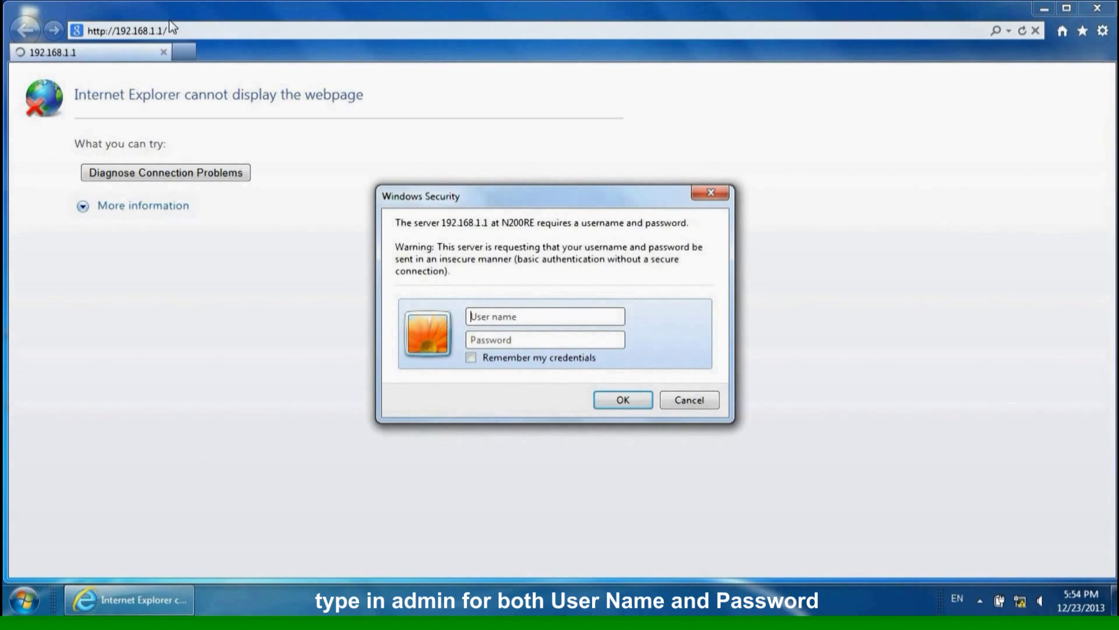
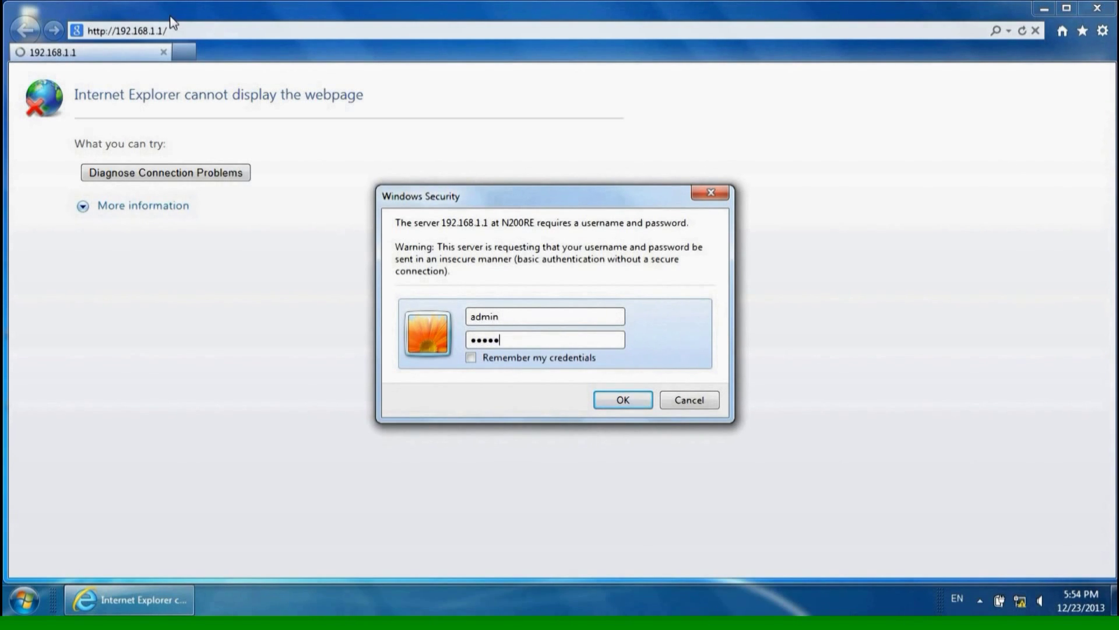
key(Return)
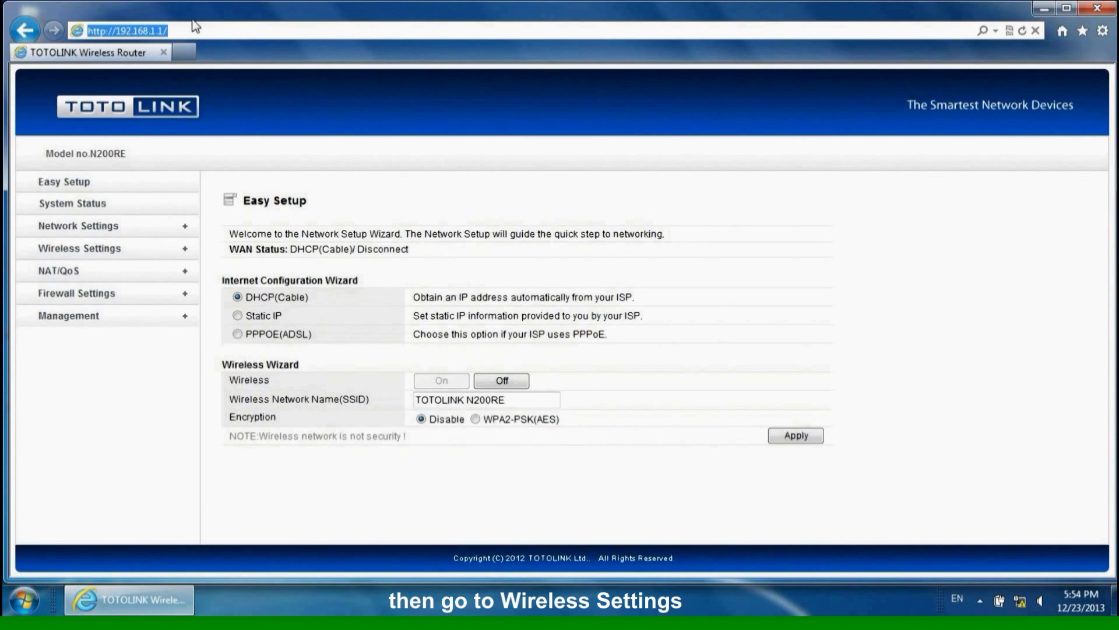
- Under Wireless Settings > Repeater Setup, enable Repeater WAN mode and scan for nearby access points
click(98, 249)
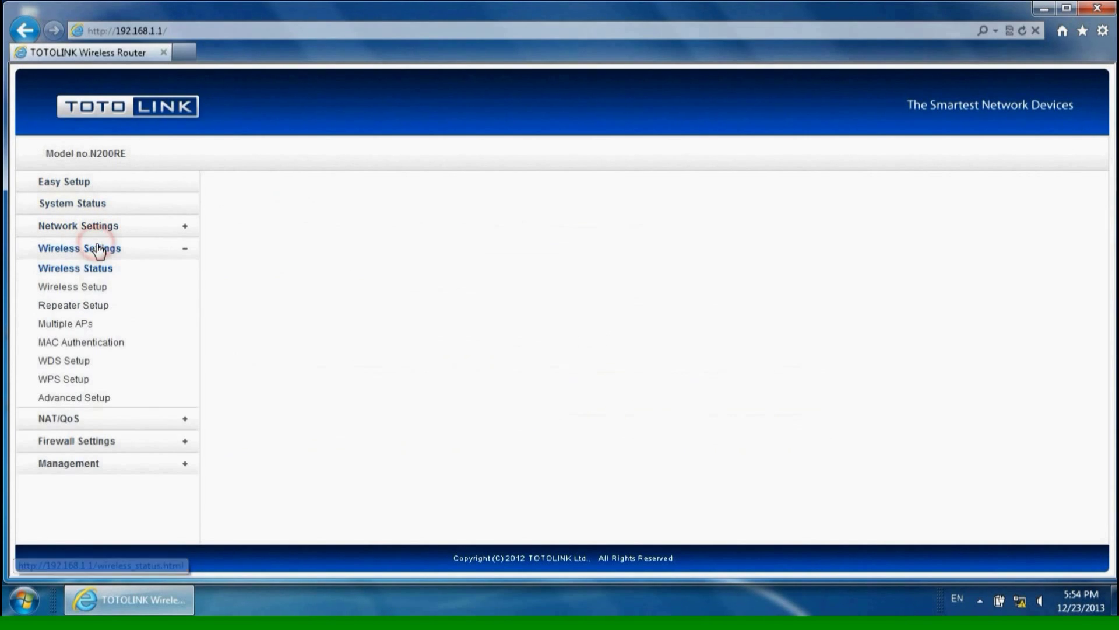
click(87, 309)
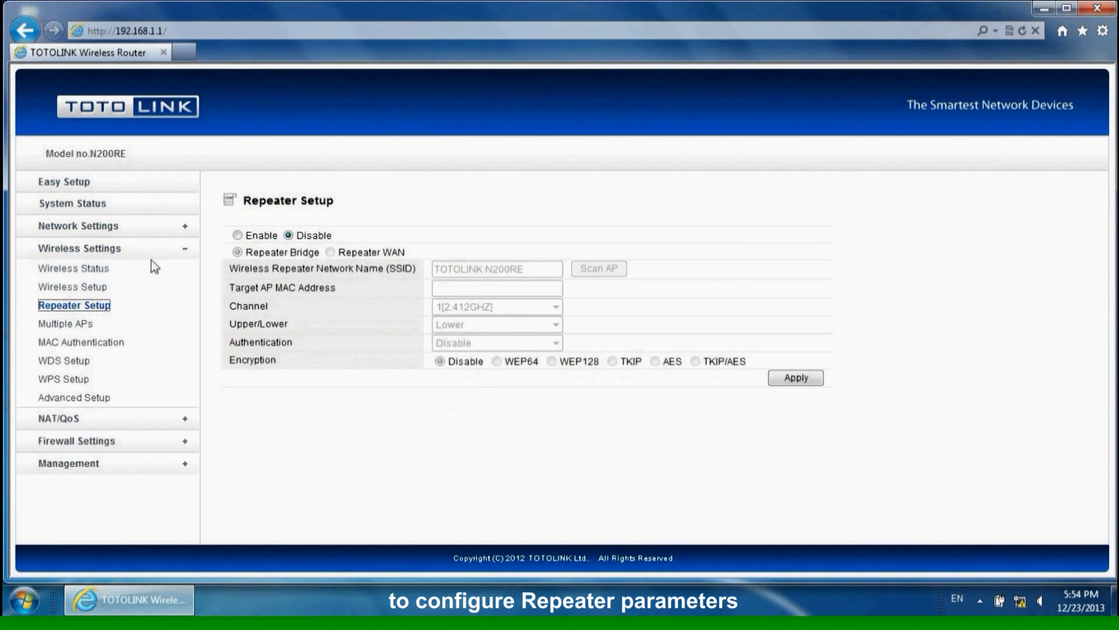
click(237, 235)
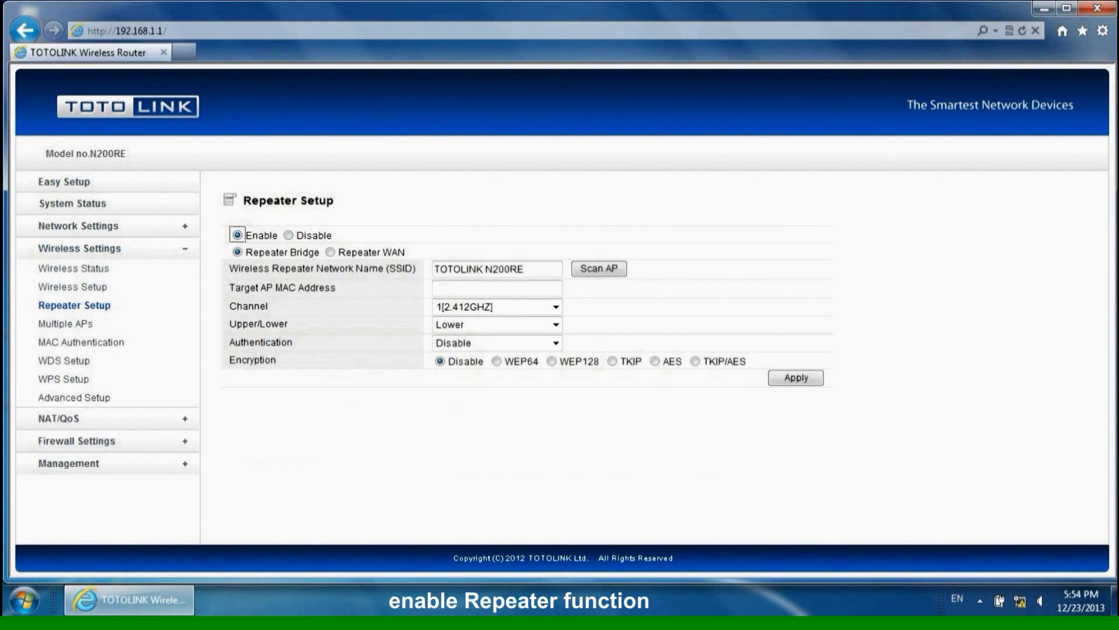
click(331, 253)
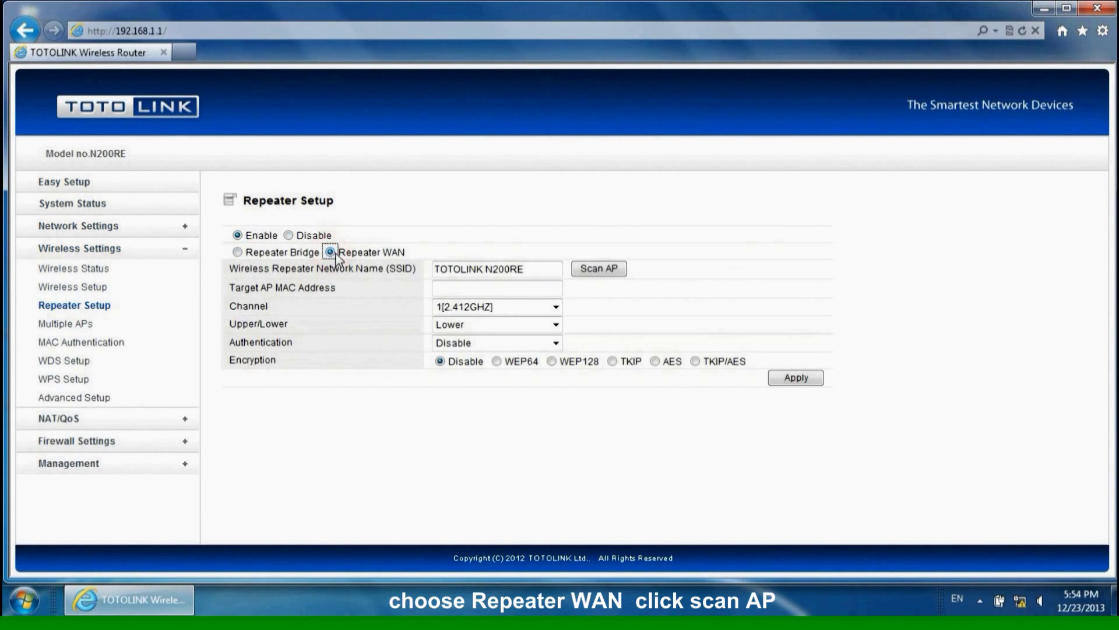
click(590, 270)
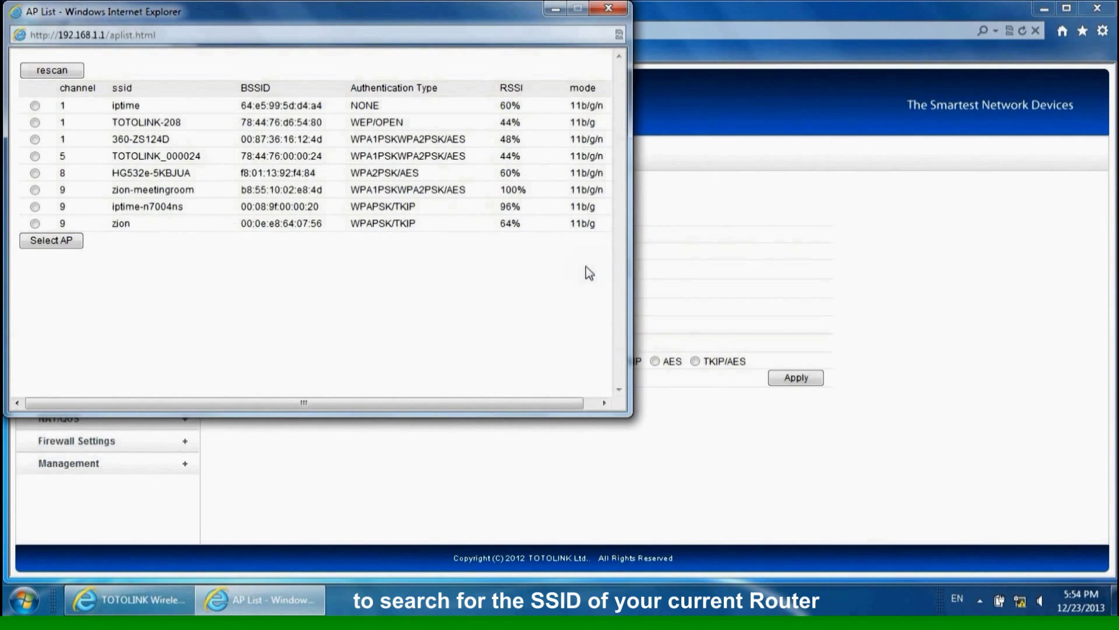
- Select zion-meetingroom as the repeater's access point, enter its encryption key, and apply
click(35, 190)
click(52, 241)
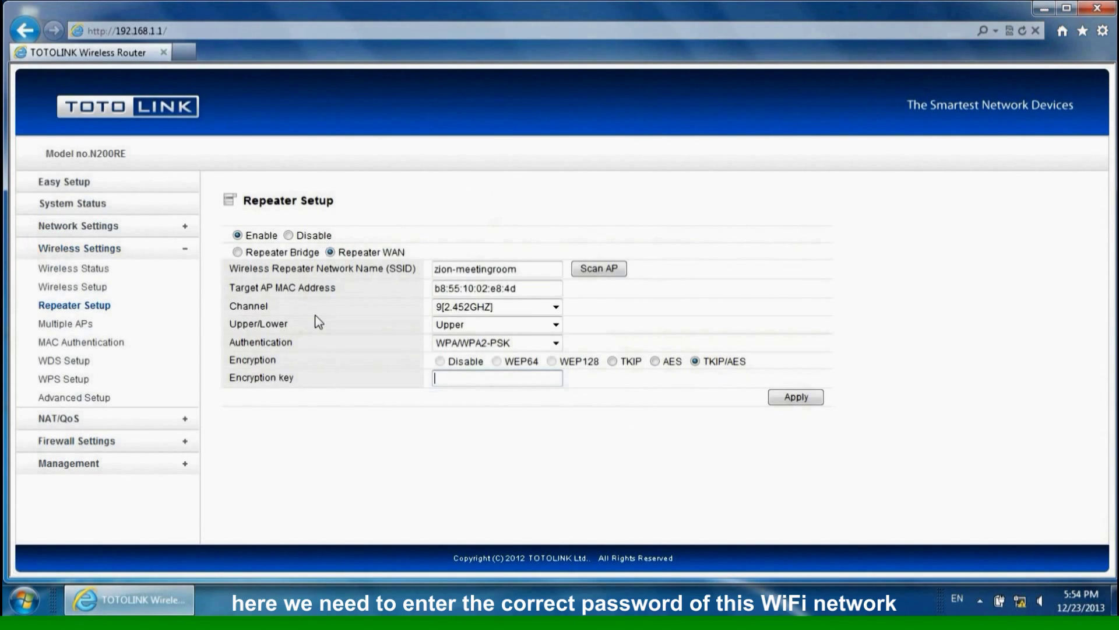
click(794, 397)
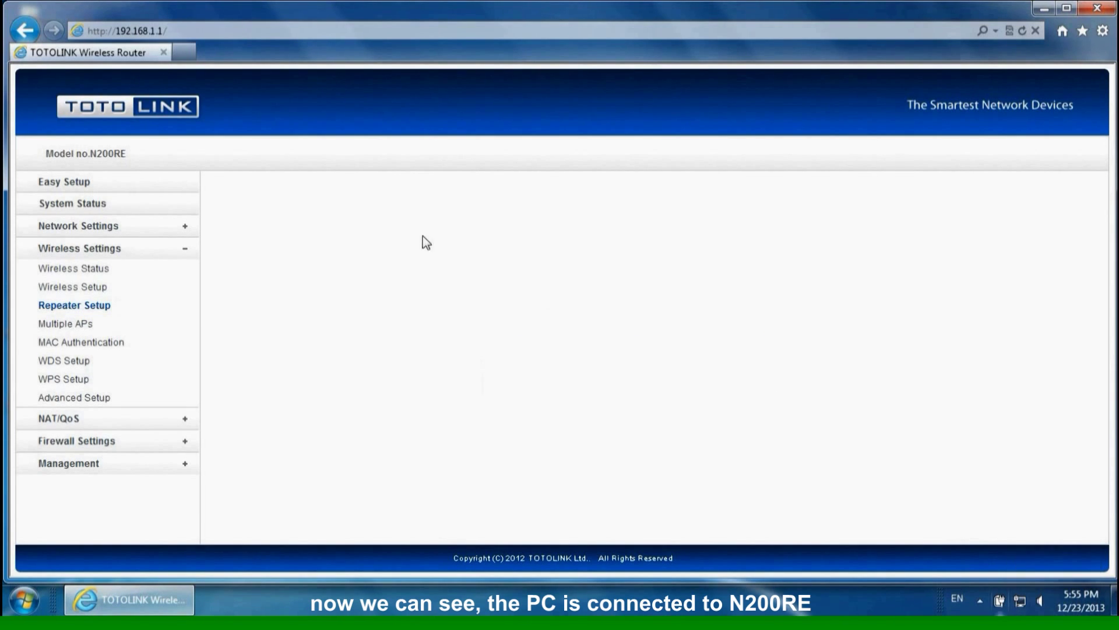
click(183, 54)
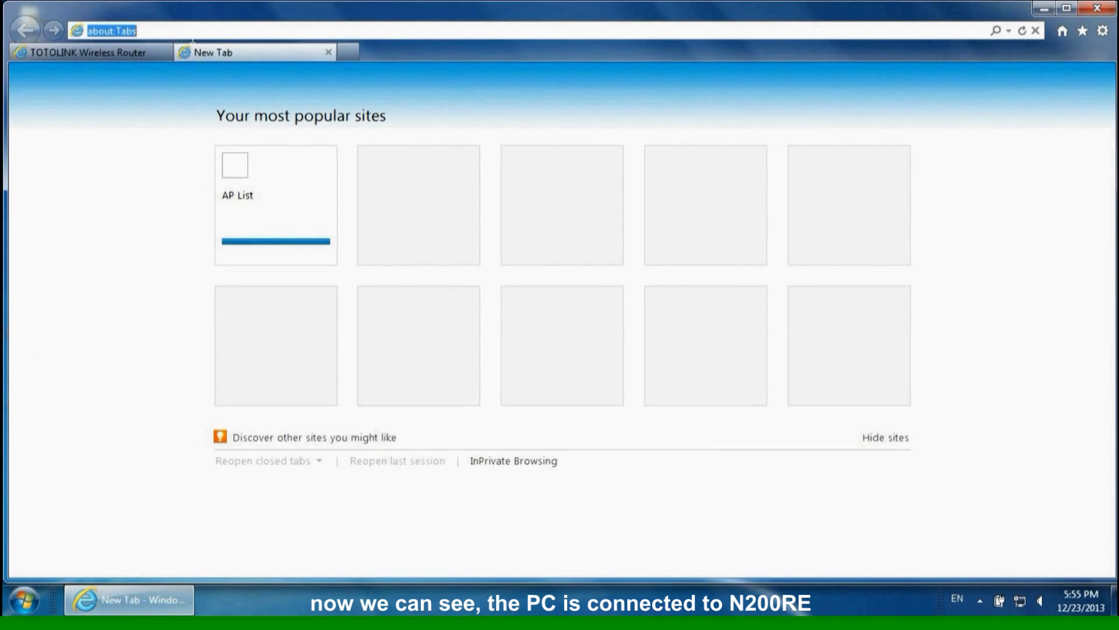
text(www)
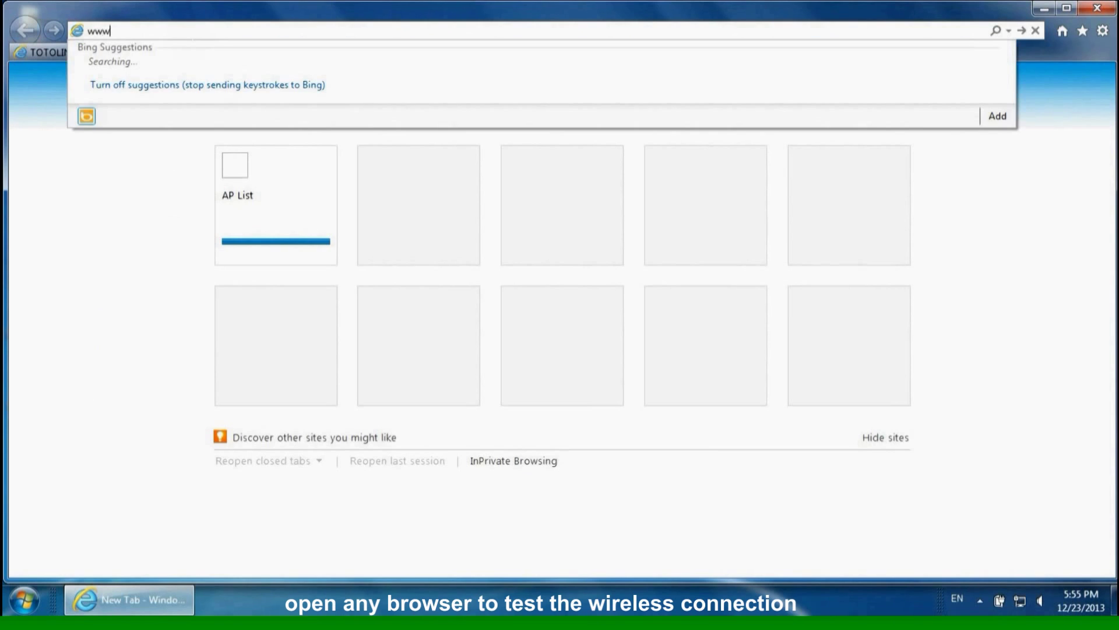
text(.goog)
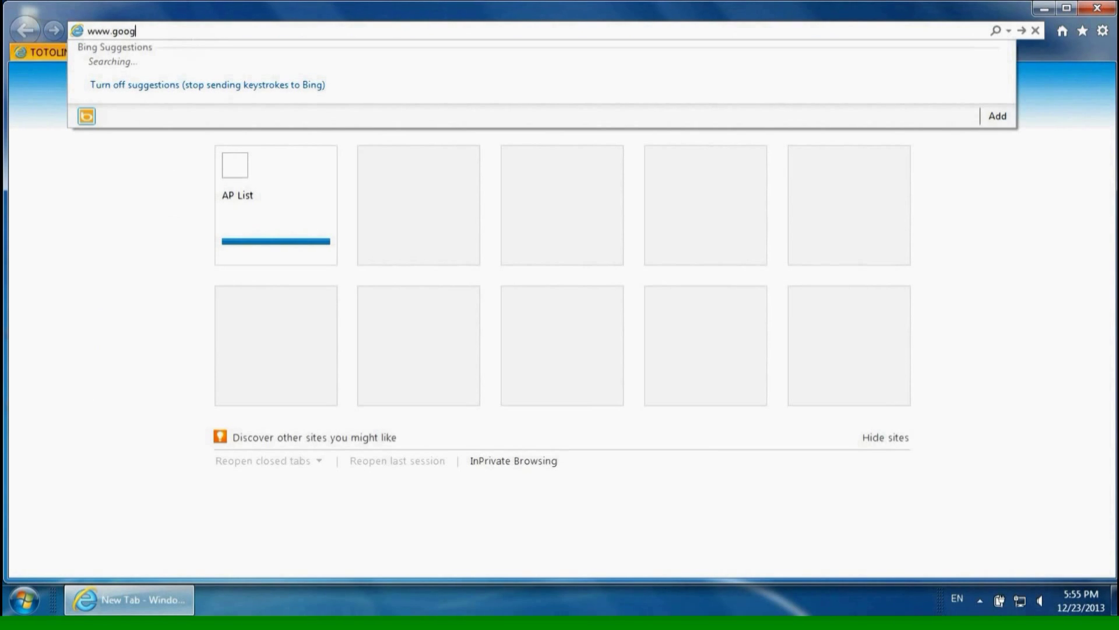
text(le.de)
key(Return)
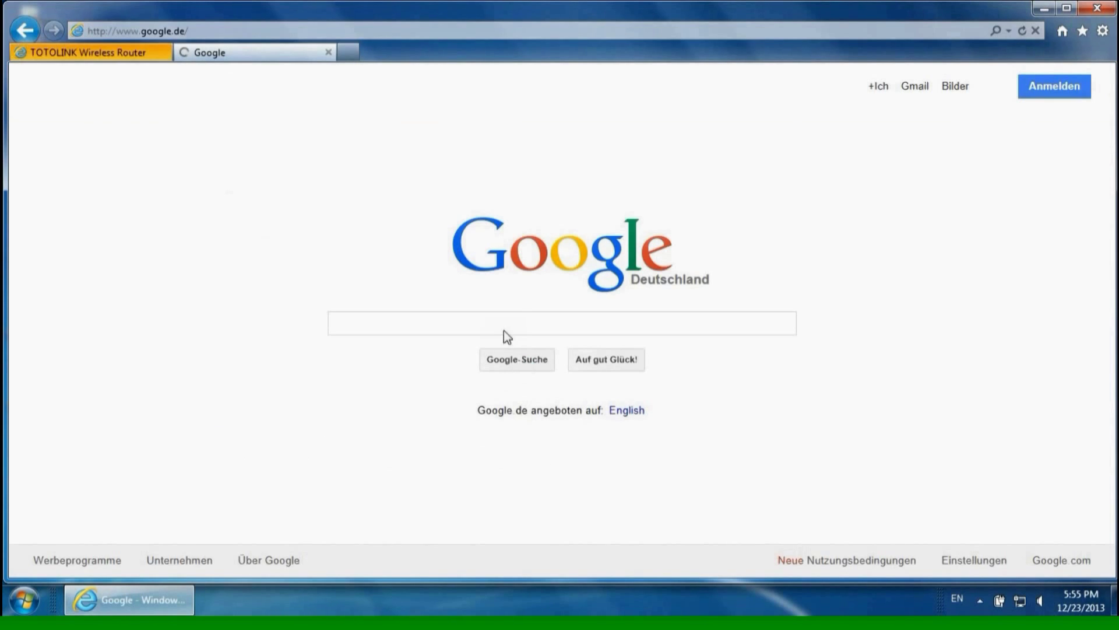
click(503, 327)
text(y)
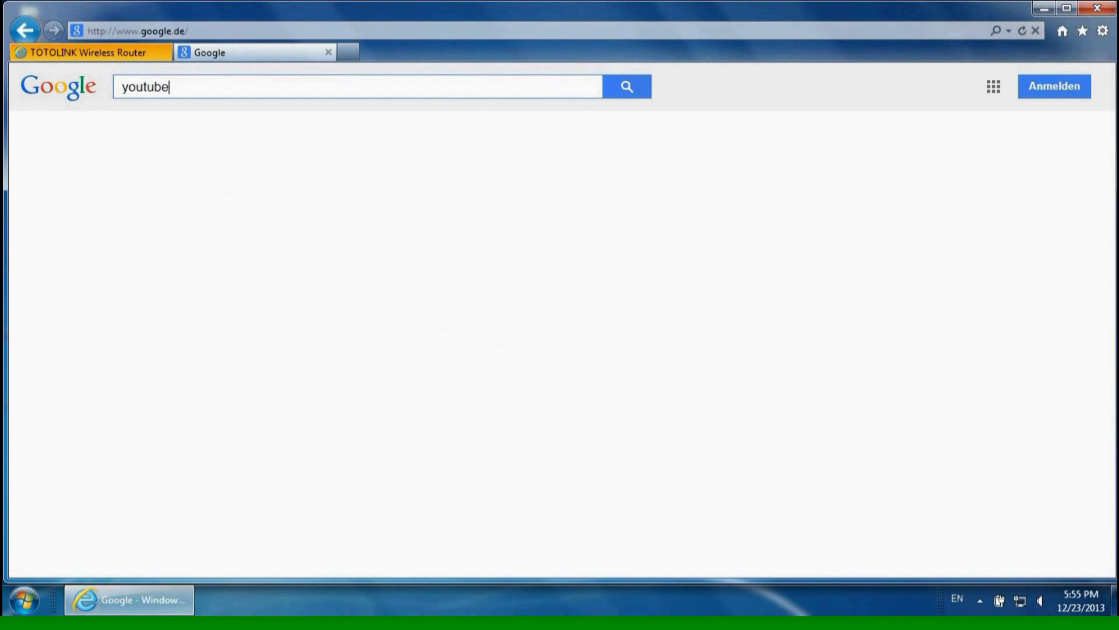
text(outube)
key(Return)
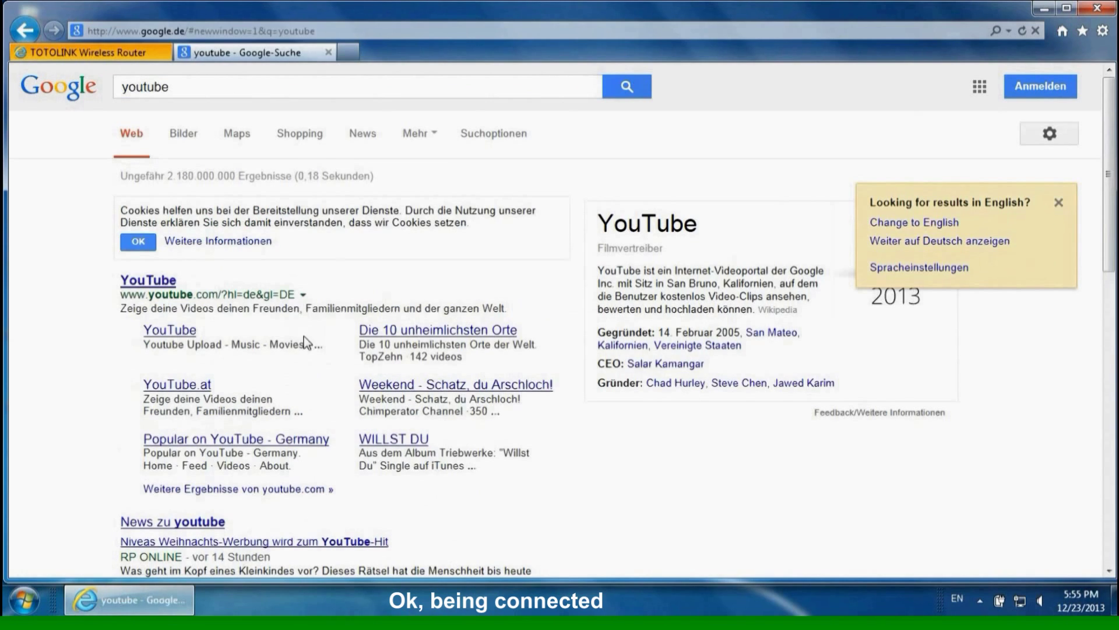
scroll(609, 268, down, 1)
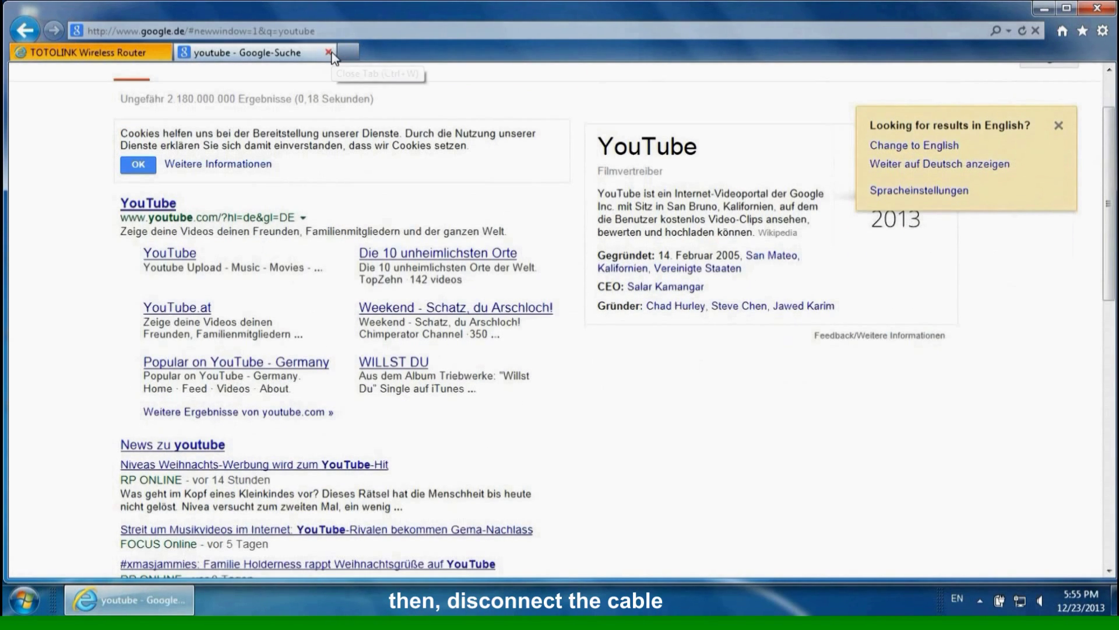
click(1097, 9)
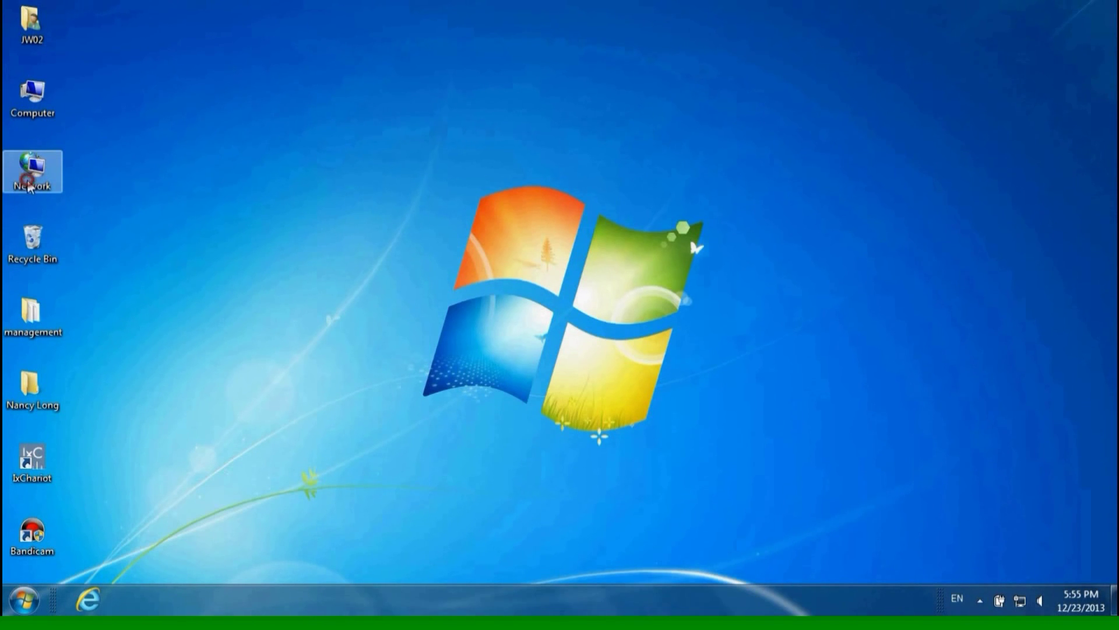
- Re-enable the Wireless Network Connection adapter through Network properties > Change adapter settings
right_click(27, 180)
click(61, 297)
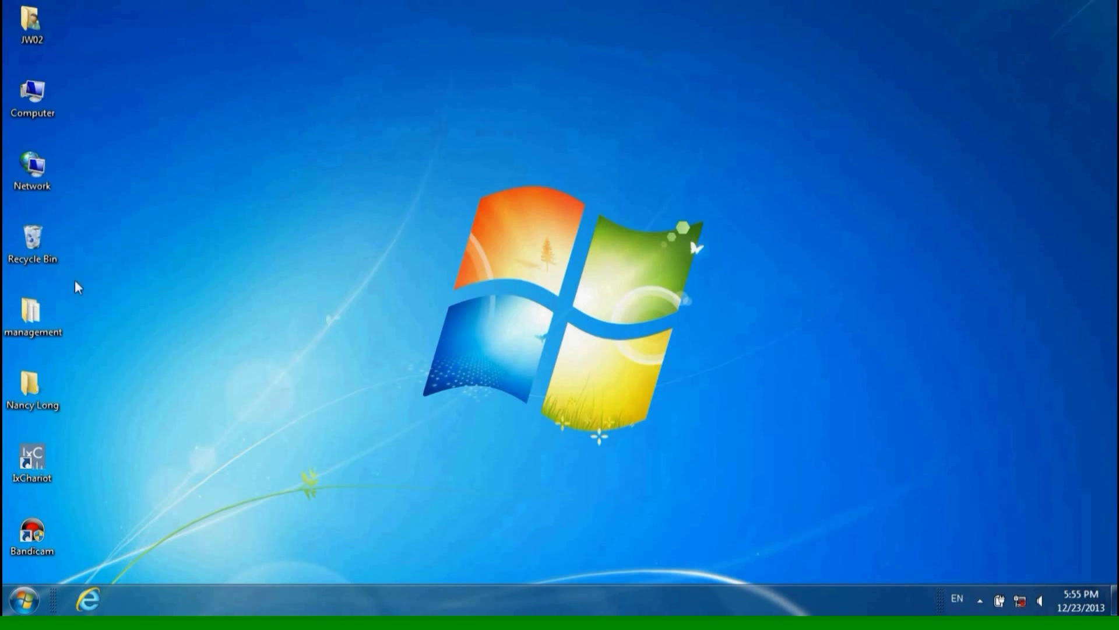
click(394, 145)
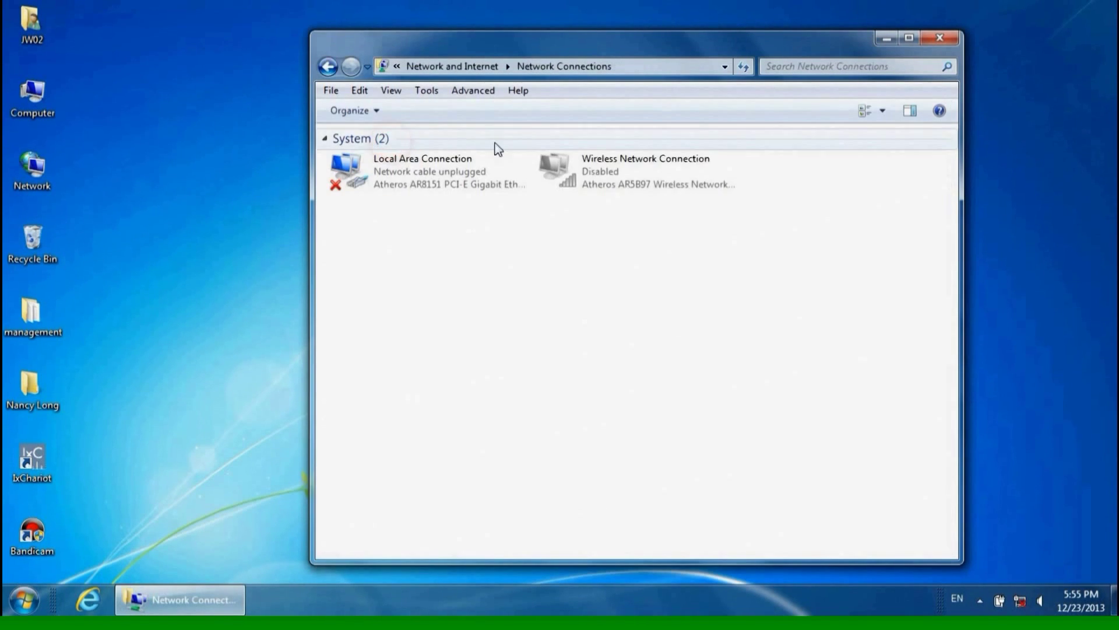
click(604, 169)
right_click(607, 169)
click(619, 178)
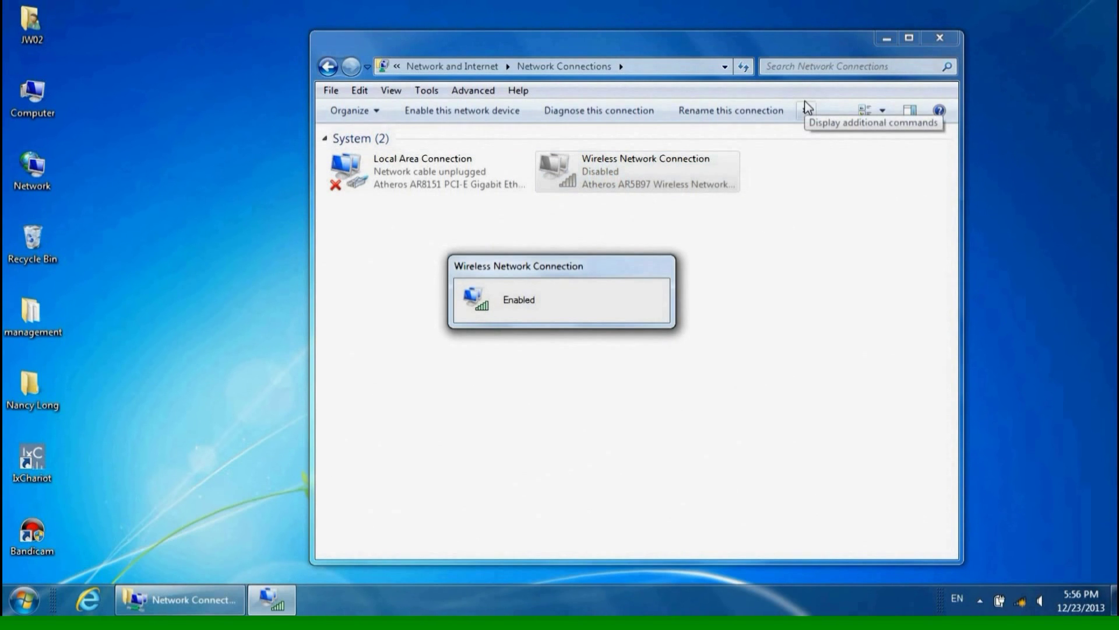
click(937, 40)
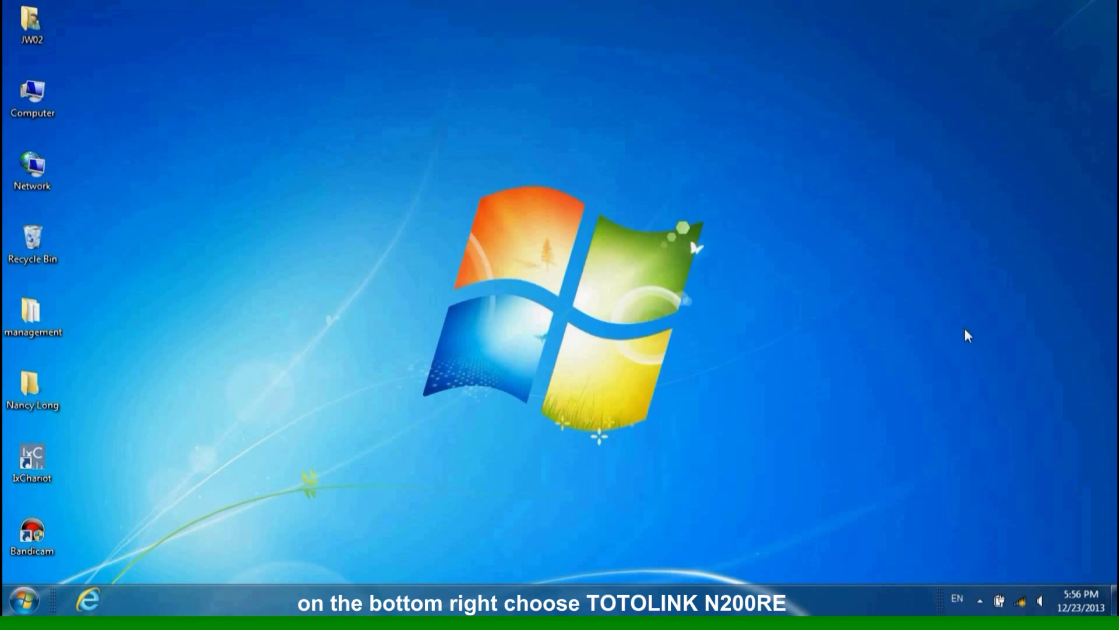
- Connect the PC to the TOTOLINK N200RE Wi-Fi network from the taskbar network list
click(1020, 602)
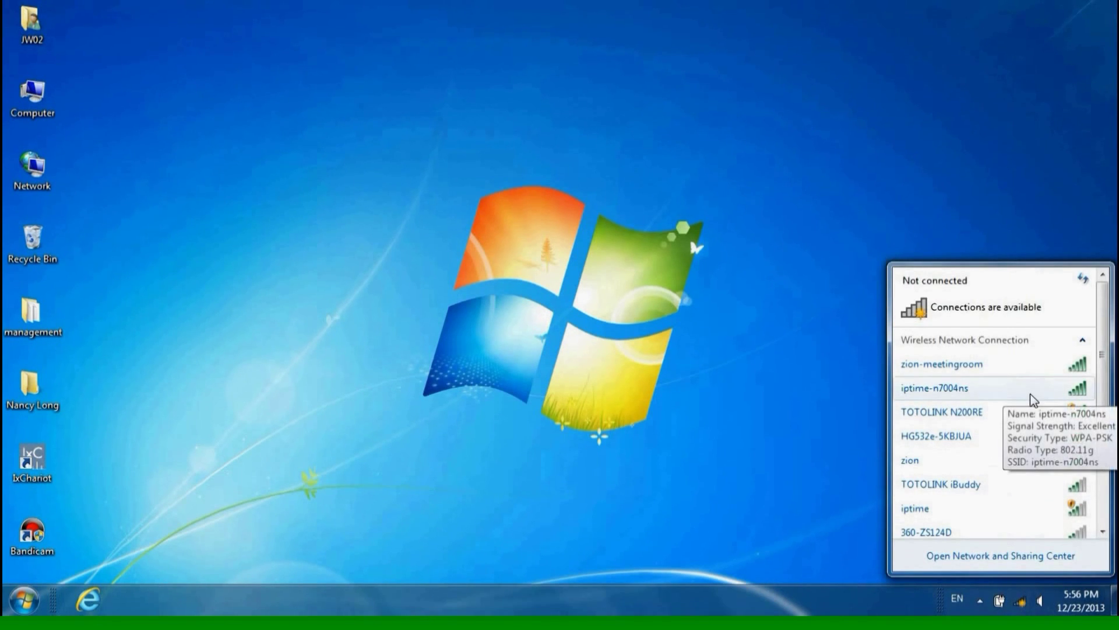
click(1031, 417)
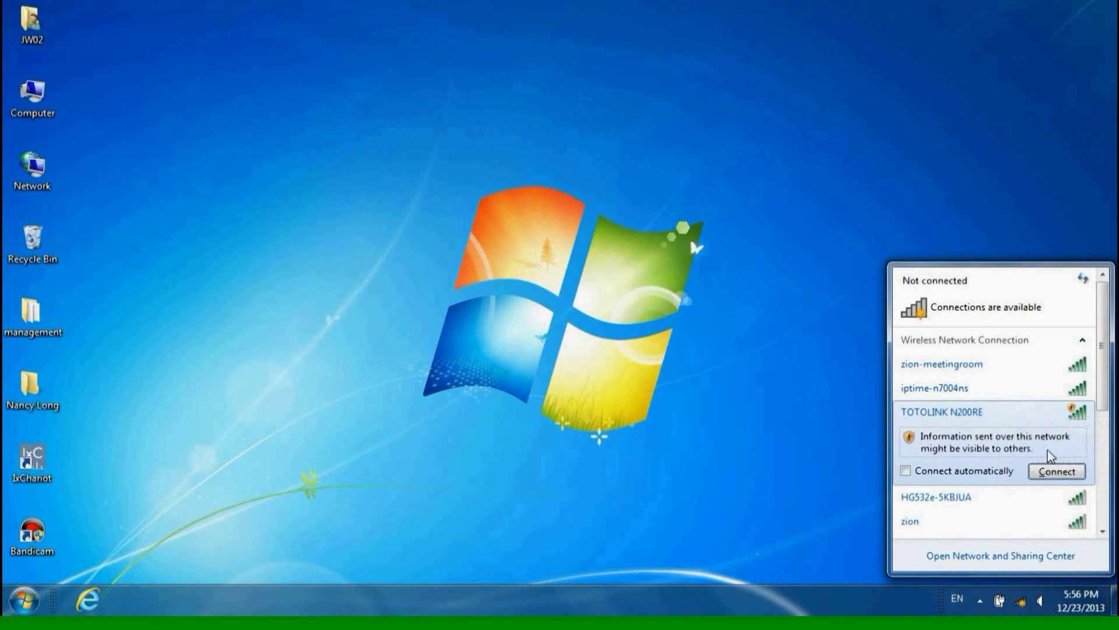
click(1058, 472)
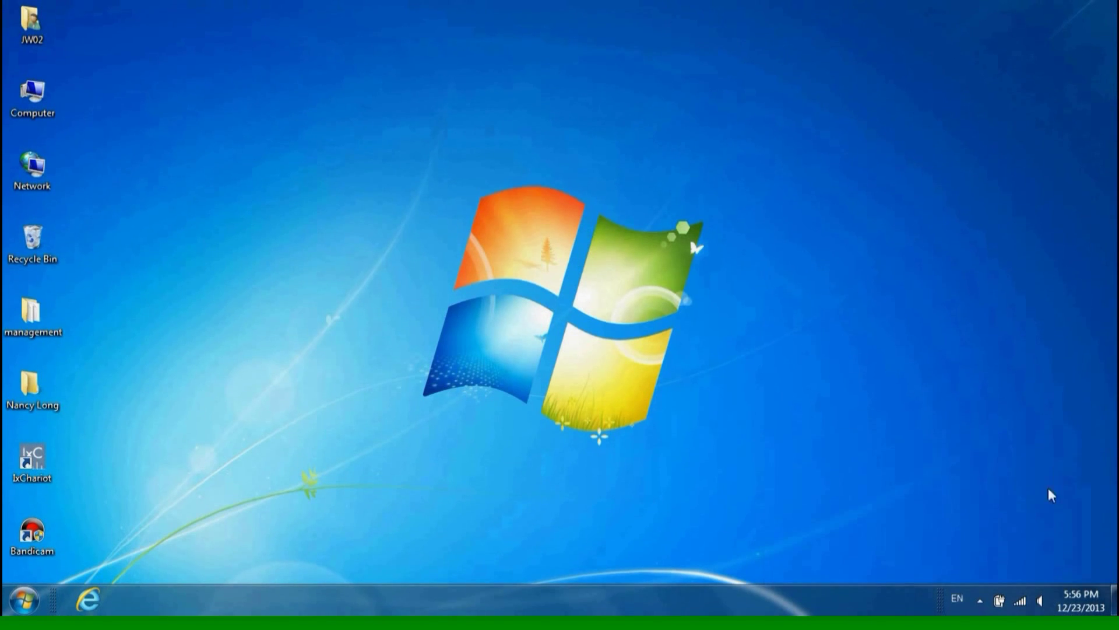
- Reopen Internet Explorer and search Google for youtube over the TOTOLINK Wi-Fi connection
click(88, 599)
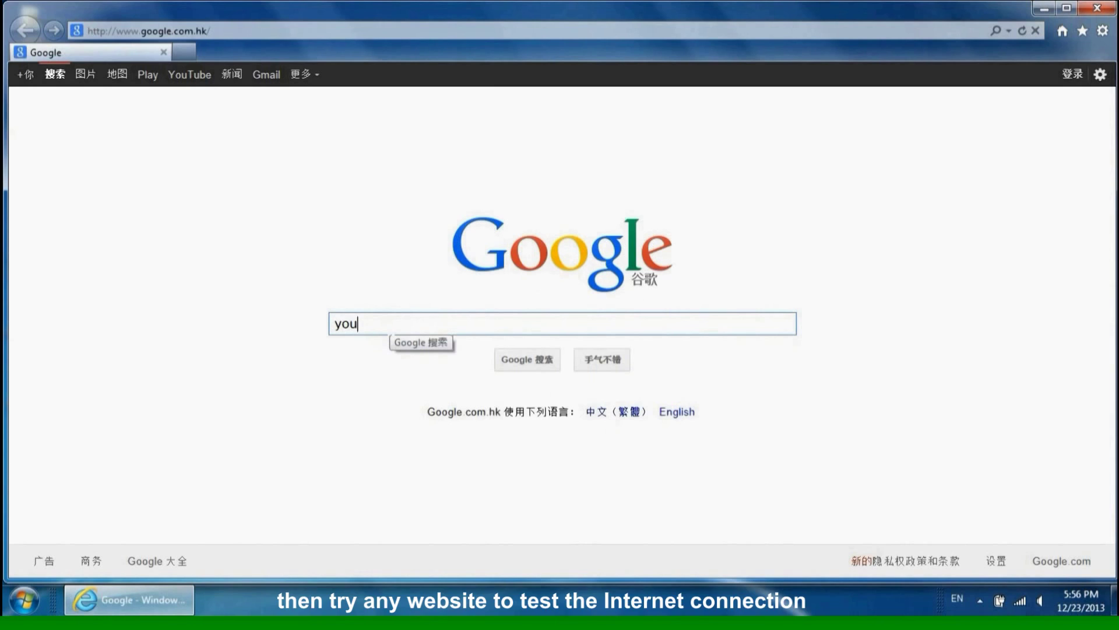
text(ube)
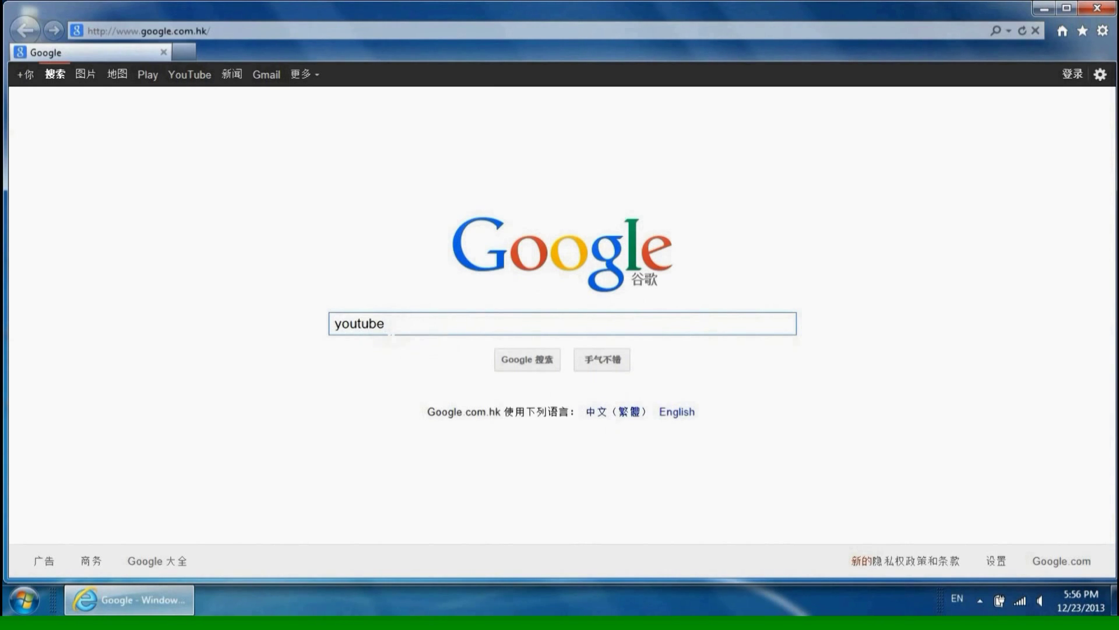
key(Return)
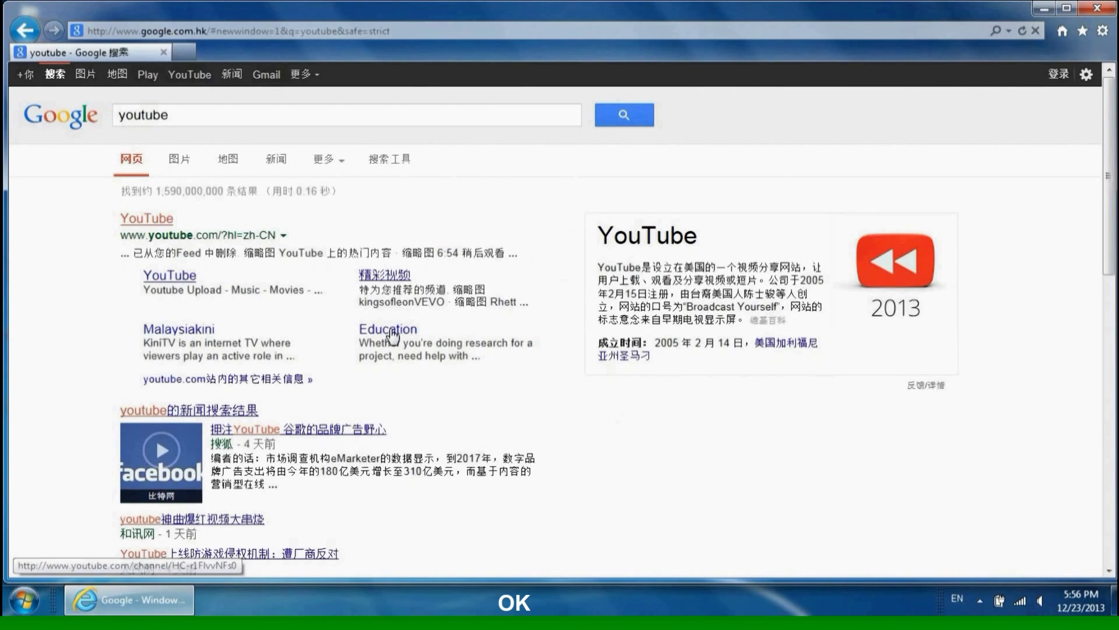